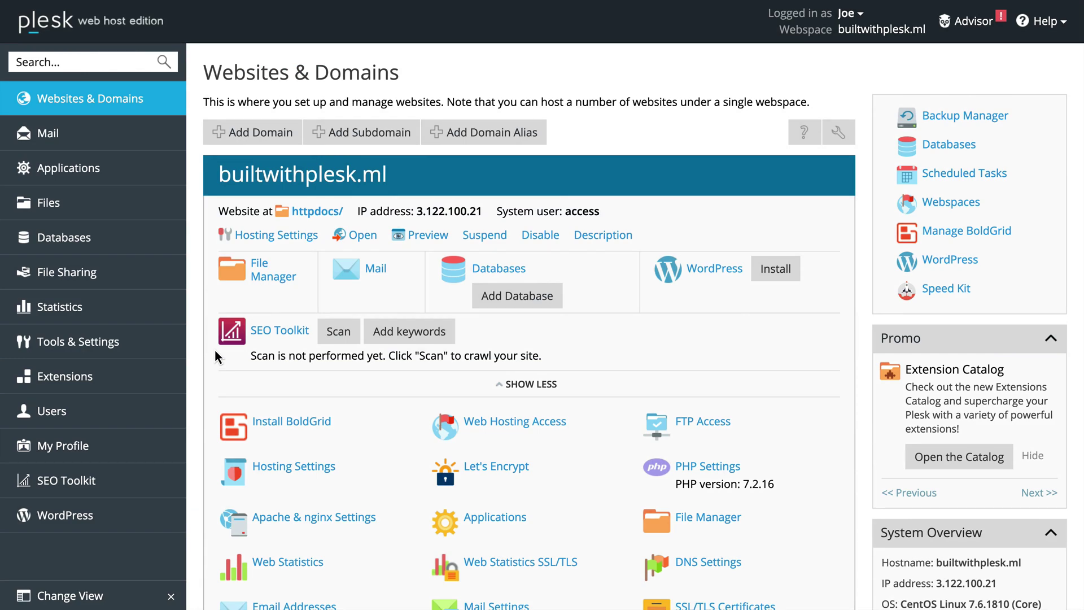
Step: Open the WordPress Instances page for builtwithplesk.ml from the sidebar
{"action": "left_click", "coordinate": [74, 521]}
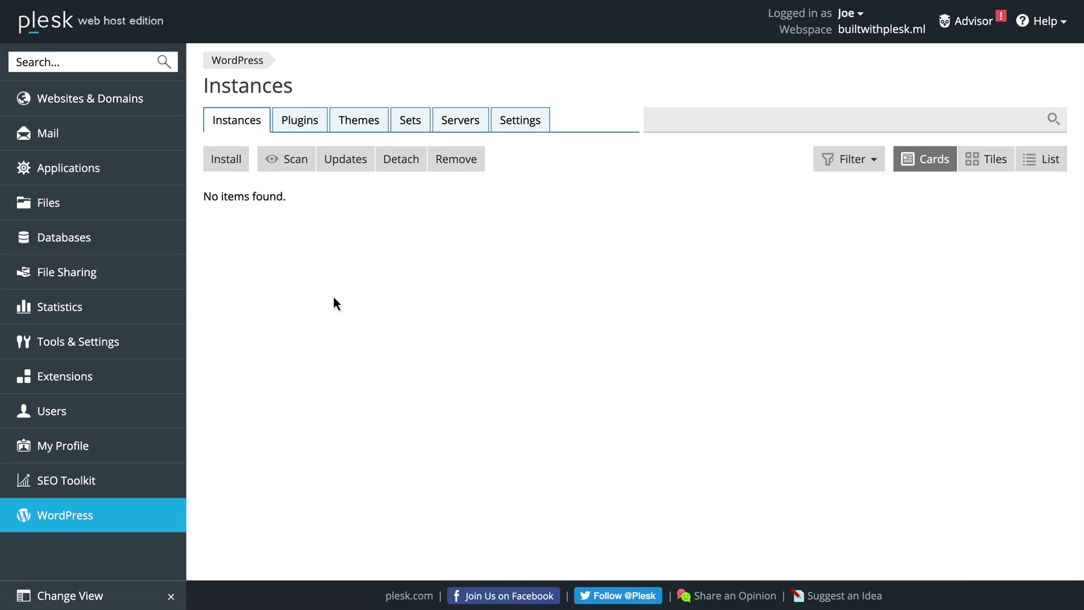
Step: Start a new WordPress install and set the site title to 'Build with Plesk'
{"action": "left_click", "coordinate": [226, 159]}
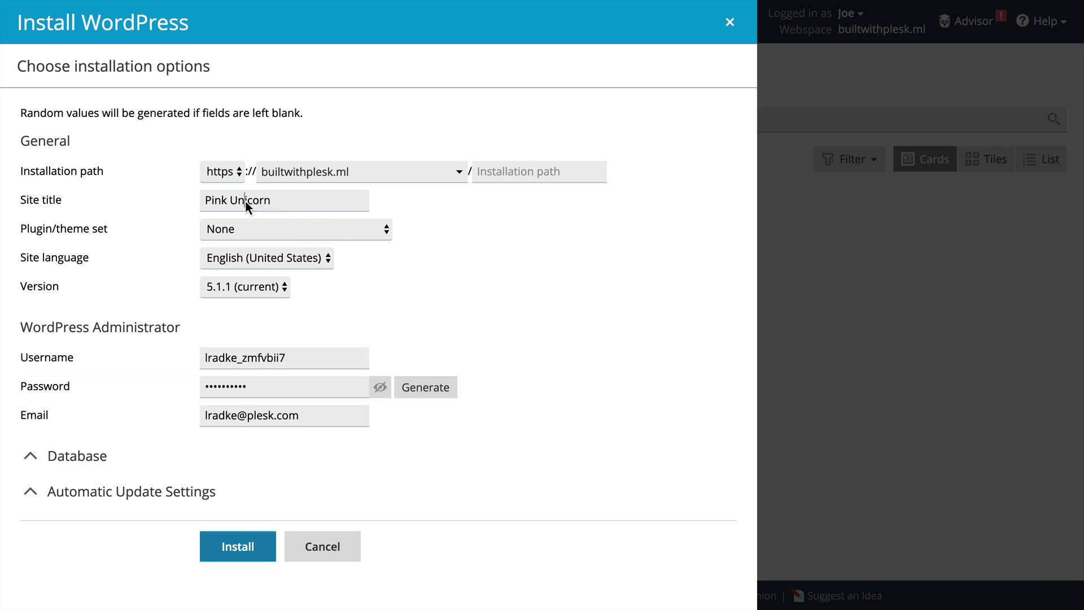
{"action": "left_click", "coordinate": [296, 203]}
{"action": "double_click", "coordinate": [295, 202]}
{"action": "triple_click", "coordinate": [295, 202]}
{"action": "type", "text": "Build with Plesk"}
{"action": "left_click", "coordinate": [292, 229]}
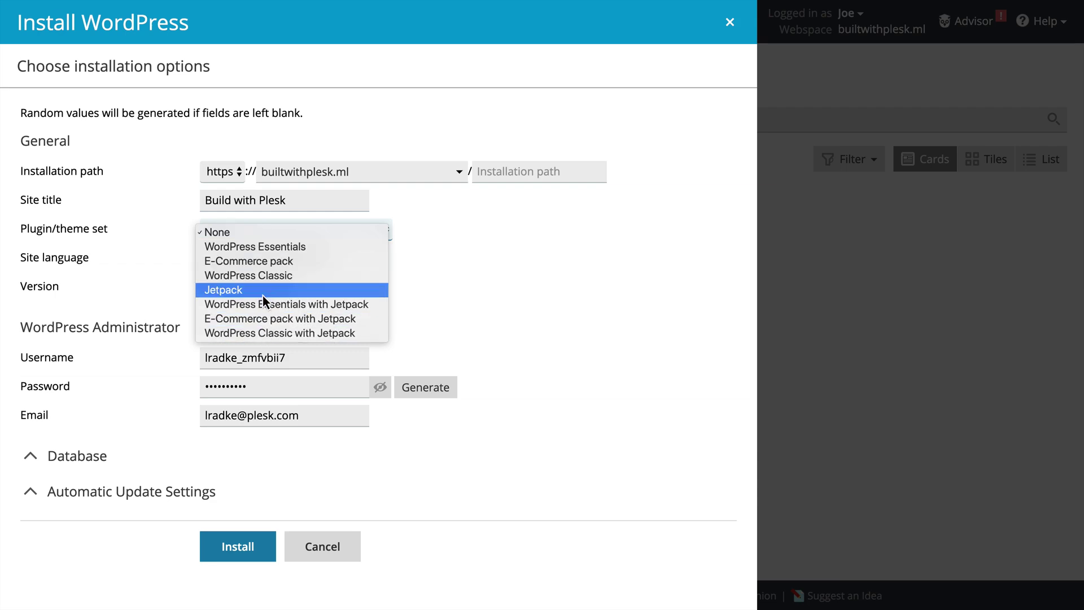
Step: Pick the WordPress Essentials plugin set, review its contents, and start the installation
{"action": "left_click", "coordinate": [256, 248]}
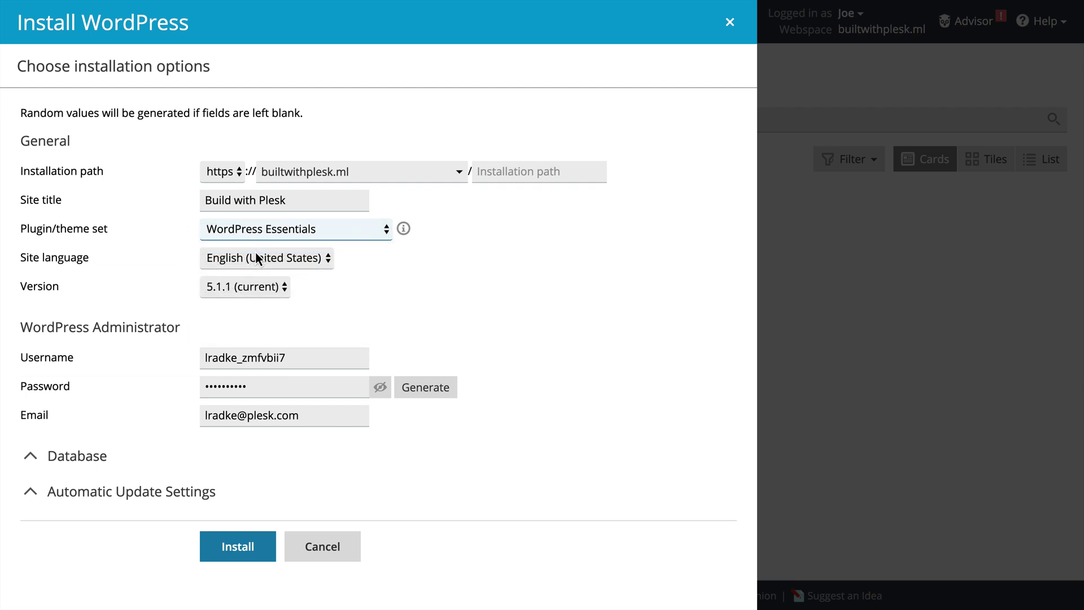
{"action": "left_click", "coordinate": [404, 230]}
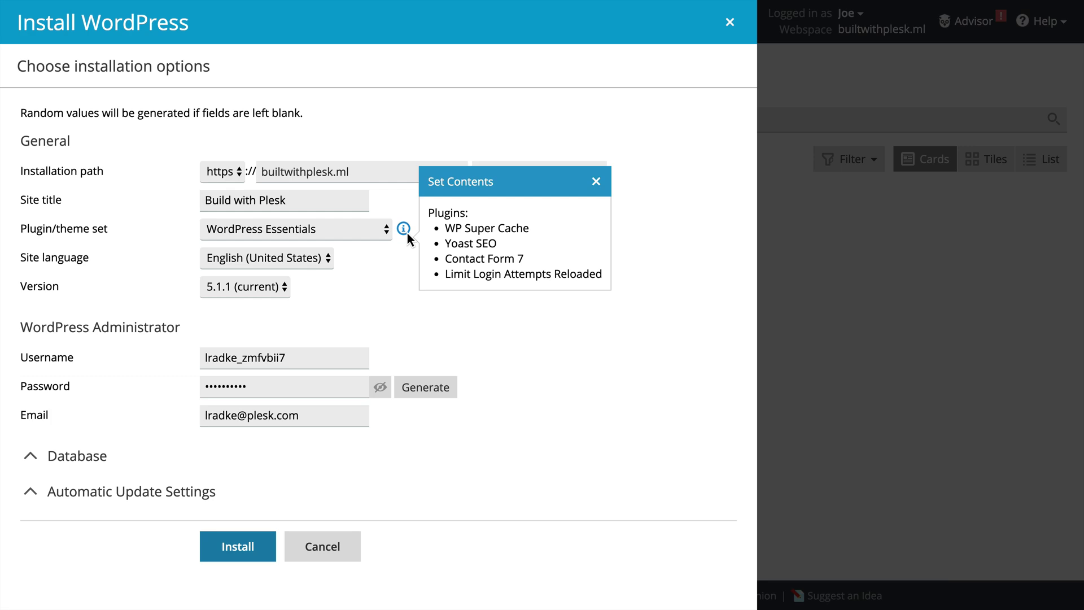
{"action": "left_click", "coordinate": [382, 275]}
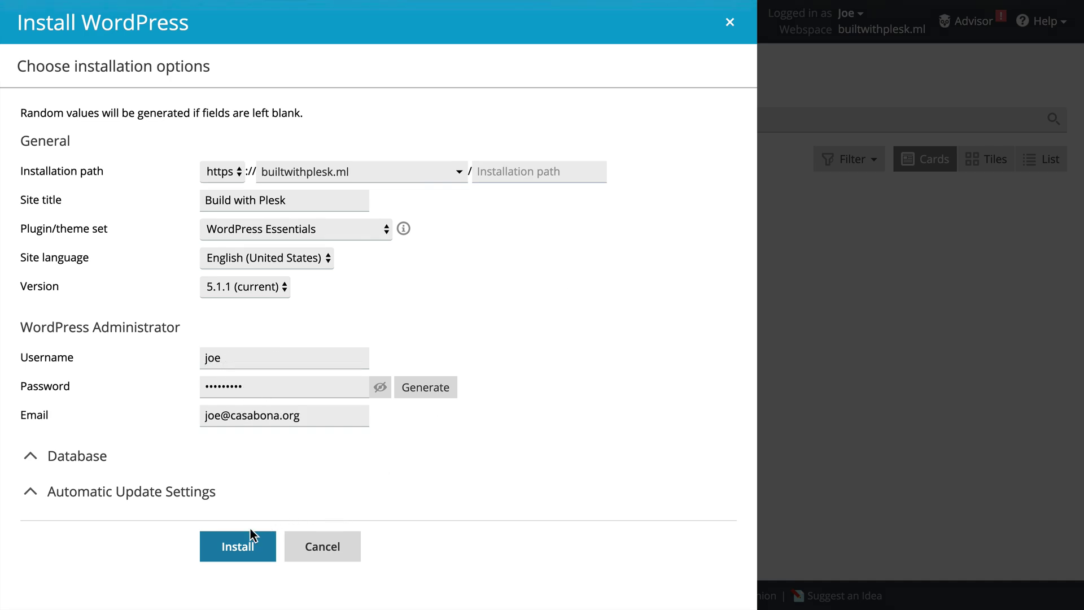
{"action": "left_click", "coordinate": [246, 542]}
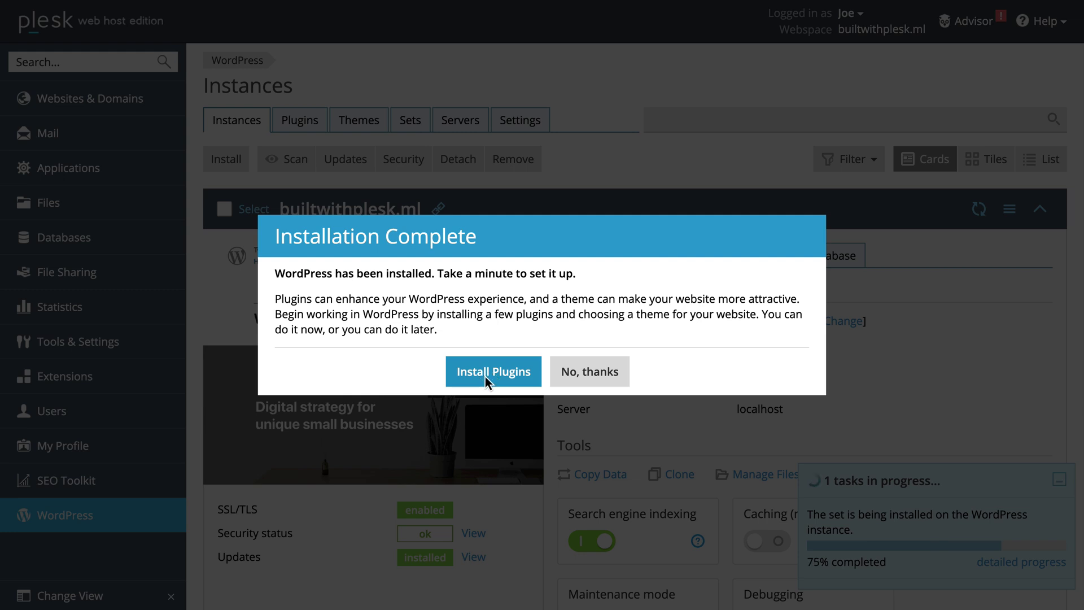
Step: Add the Jetpack plugin to the new builtwithplesk.ml WordPress site
{"action": "left_click", "coordinate": [486, 377]}
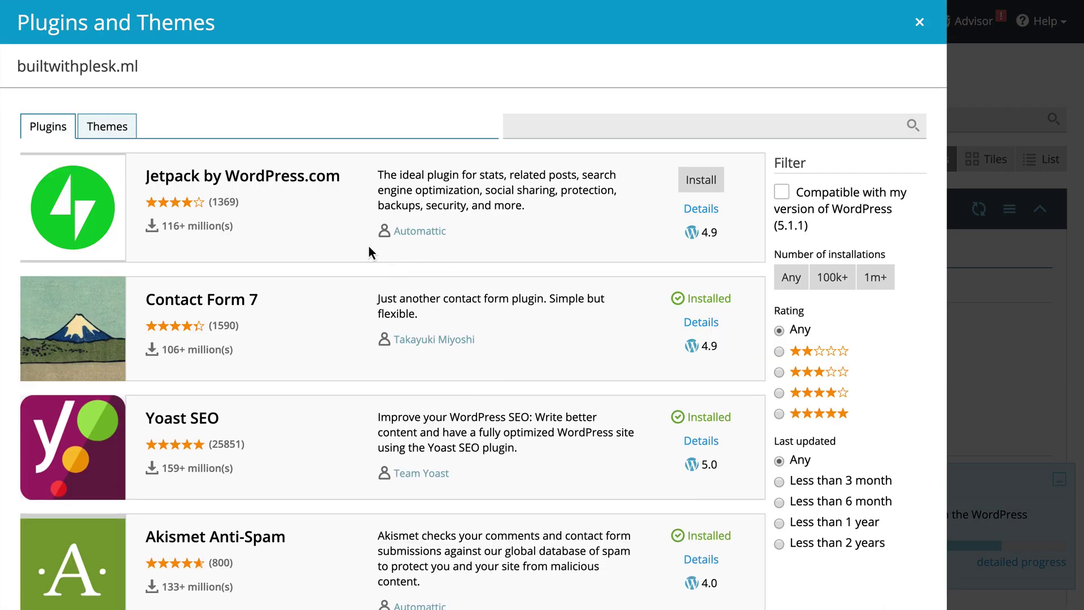
{"action": "scroll", "coordinate": [368, 244], "scroll_direction": "down", "scroll_amount": 4}
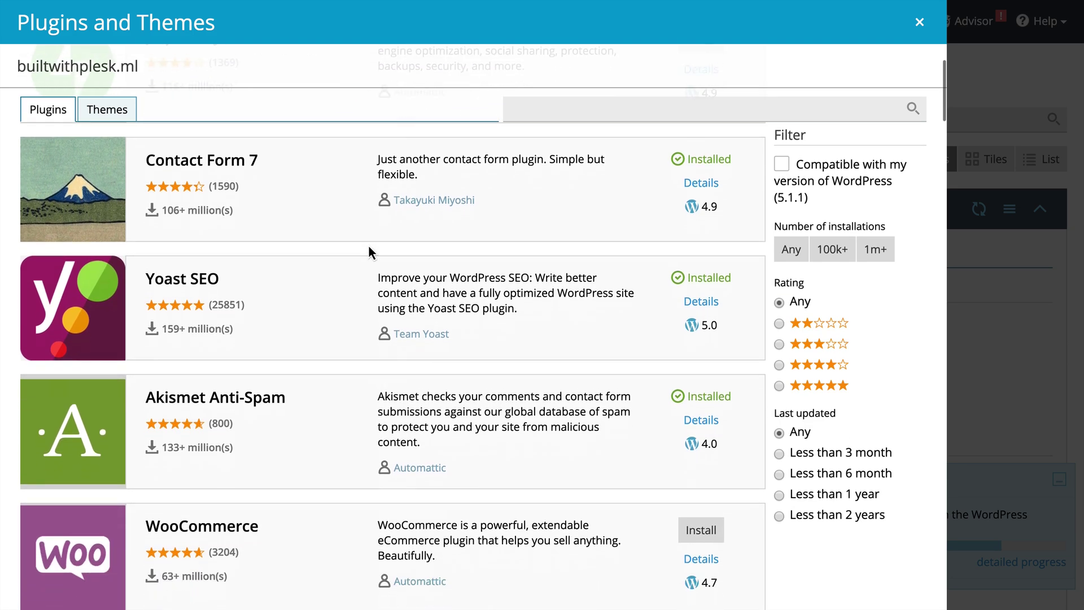
{"action": "scroll", "coordinate": [368, 243], "scroll_direction": "down", "scroll_amount": 2}
{"action": "scroll", "coordinate": [369, 245], "scroll_direction": "down", "scroll_amount": 2}
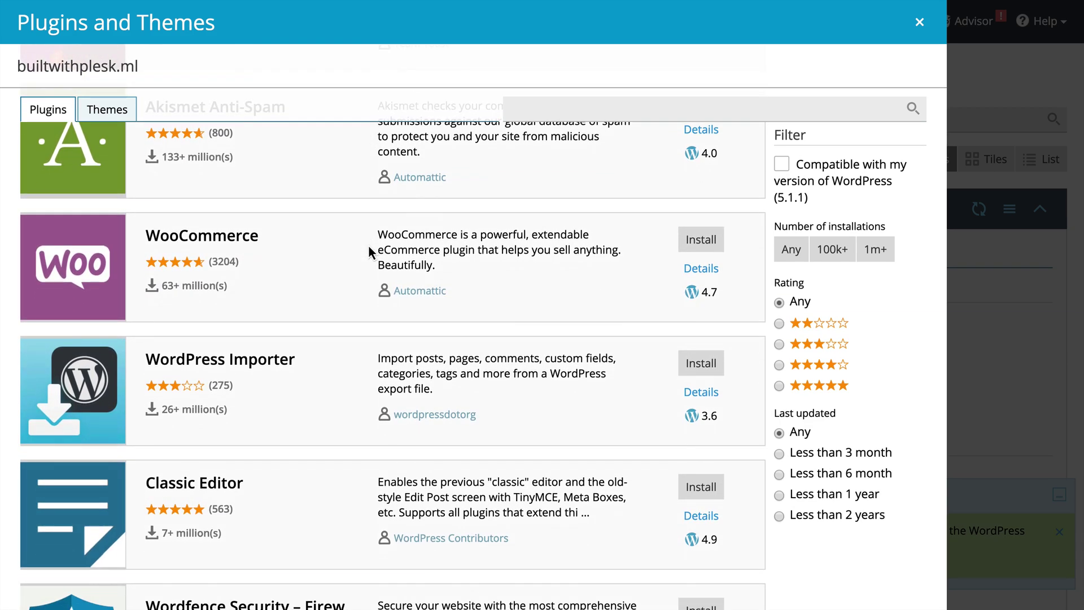
{"action": "scroll", "coordinate": [368, 245], "scroll_direction": "down", "scroll_amount": 2}
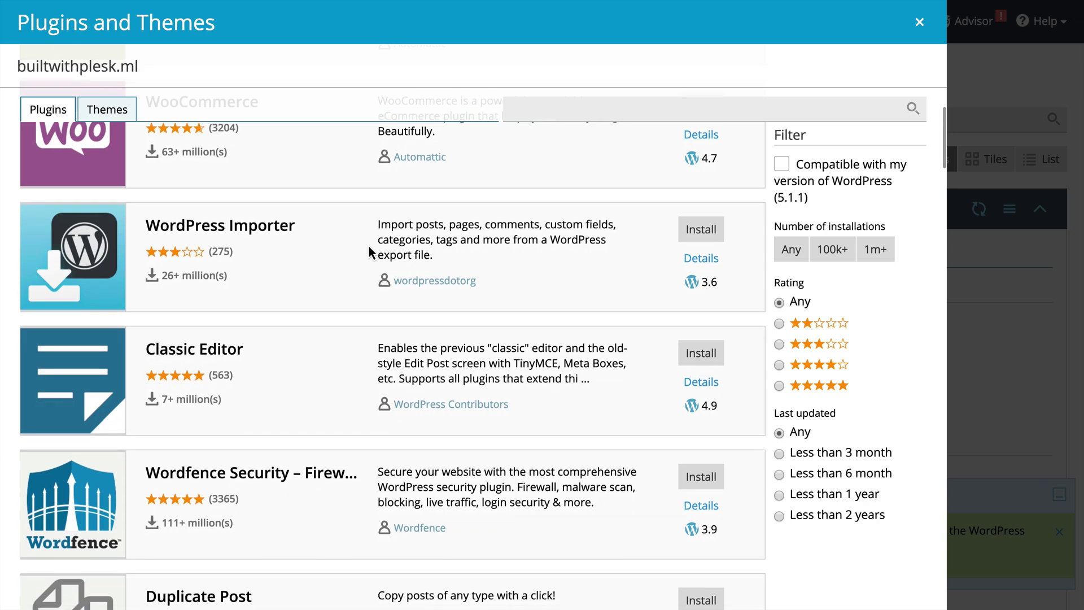
{"action": "scroll", "coordinate": [368, 245], "scroll_direction": "down", "scroll_amount": 1}
{"action": "scroll", "coordinate": [368, 244], "scroll_direction": "down", "scroll_amount": 2}
{"action": "scroll", "coordinate": [367, 244], "scroll_direction": "down", "scroll_amount": 1}
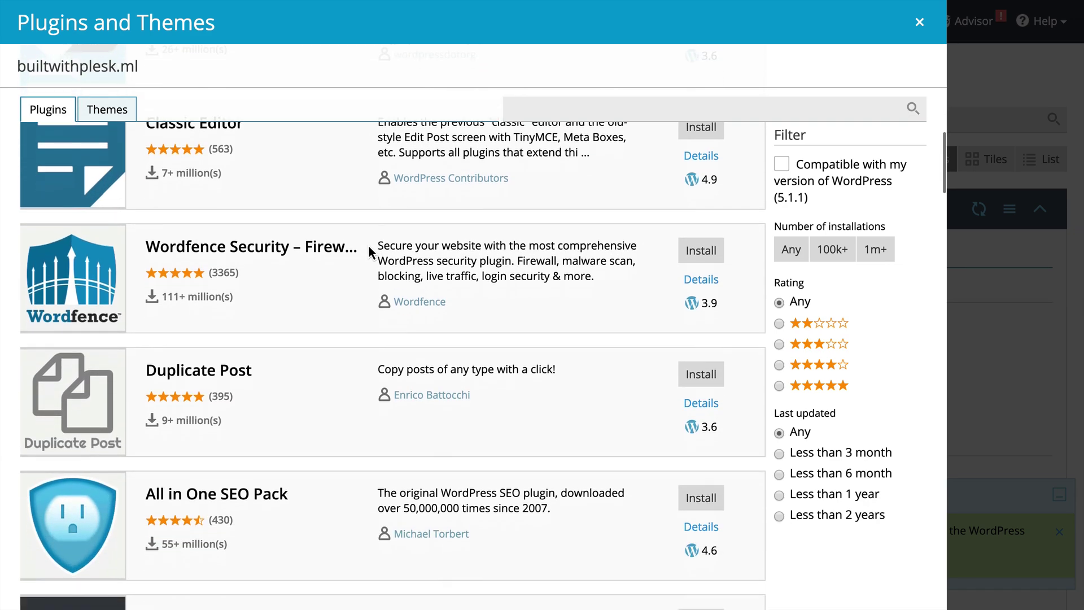
{"action": "scroll", "coordinate": [368, 244], "scroll_direction": "up", "scroll_amount": 1}
{"action": "scroll", "coordinate": [369, 245], "scroll_direction": "up", "scroll_amount": 1}
{"action": "scroll", "coordinate": [369, 245], "scroll_direction": "up", "scroll_amount": 1}
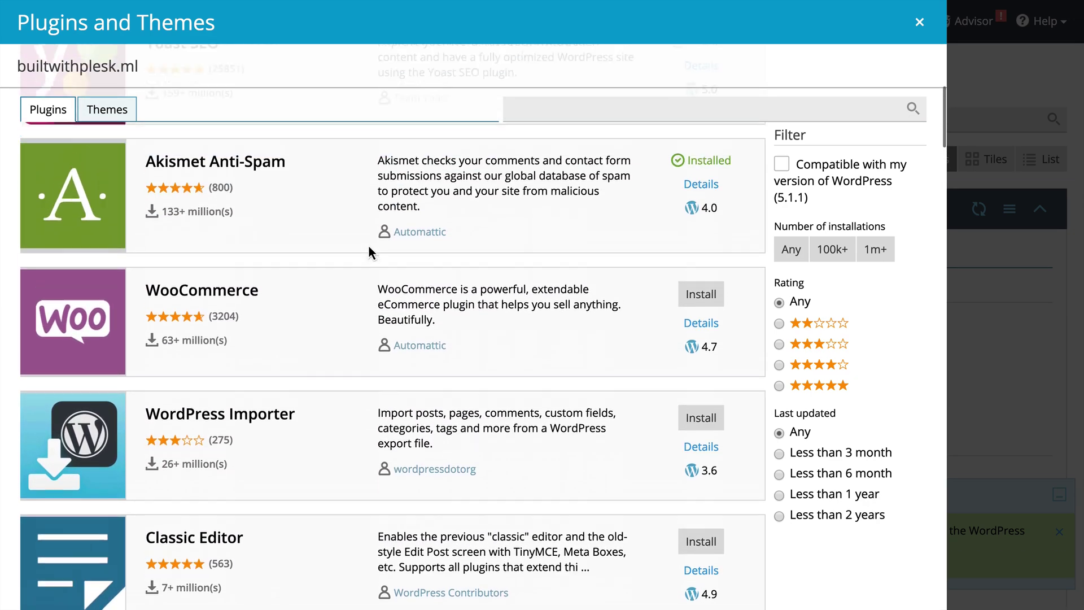
{"action": "scroll", "coordinate": [368, 244], "scroll_direction": "up", "scroll_amount": 1}
{"action": "scroll", "coordinate": [368, 243], "scroll_direction": "up", "scroll_amount": 2}
{"action": "scroll", "coordinate": [368, 243], "scroll_direction": "up", "scroll_amount": 2}
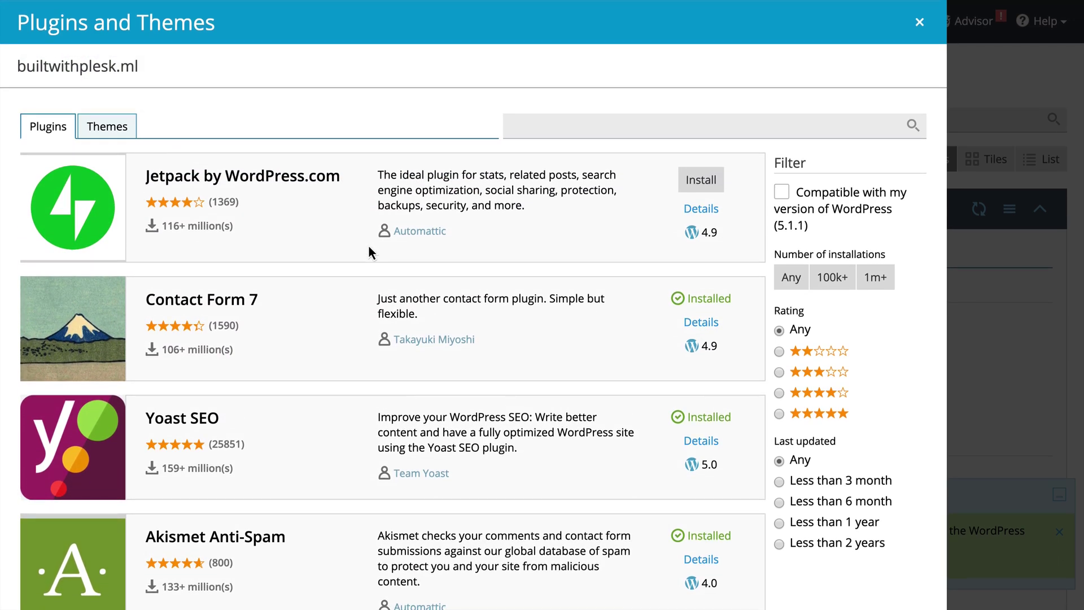
{"action": "left_click", "coordinate": [701, 180]}
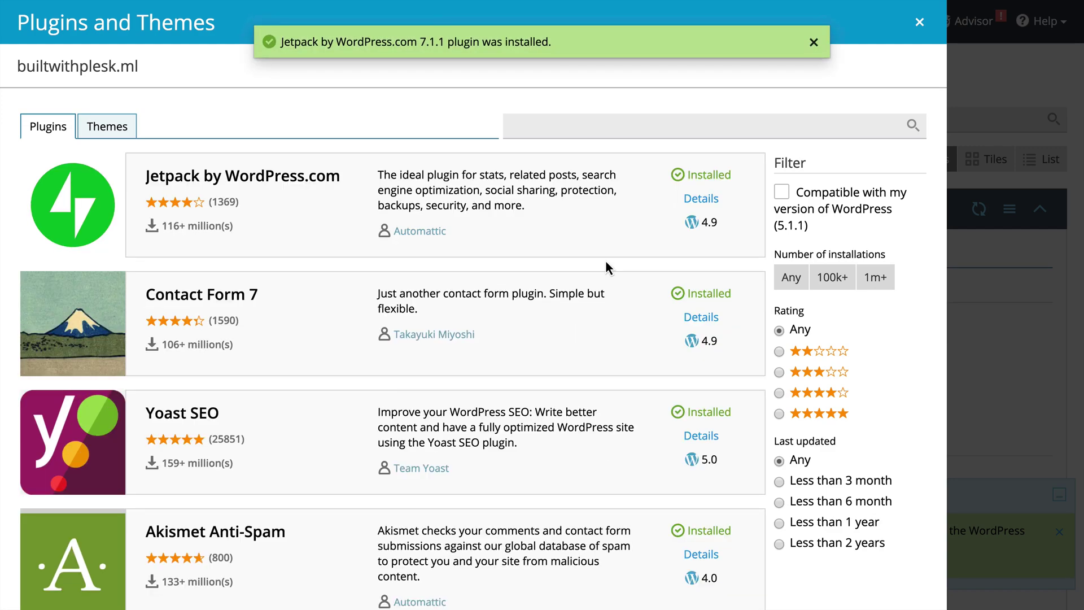
{"action": "key", "text": "Escape"}
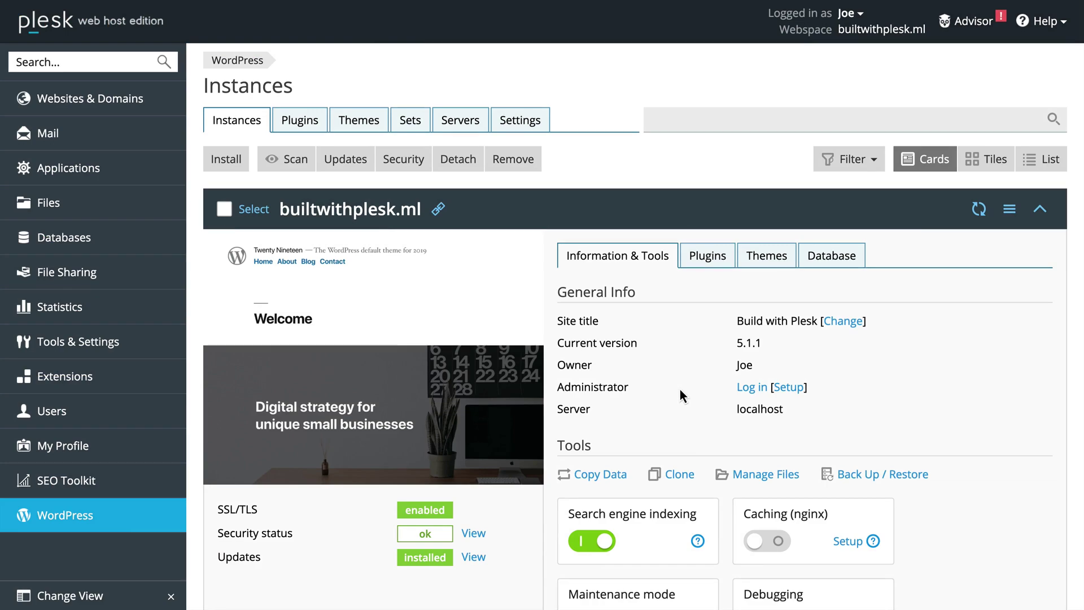
{"action": "scroll", "coordinate": [680, 389], "scroll_direction": "down", "scroll_amount": 1}
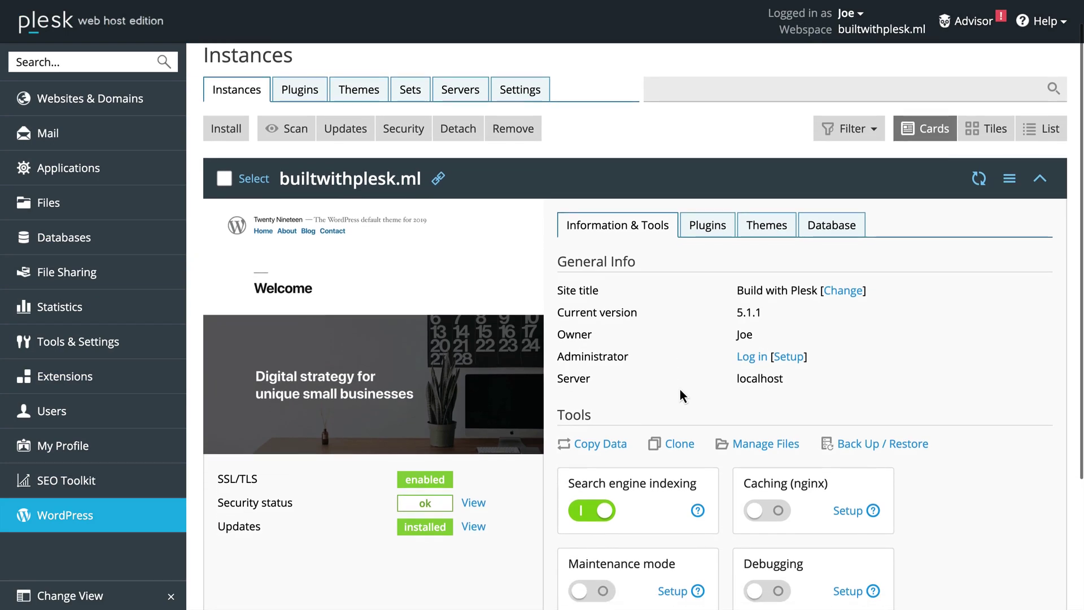
{"action": "scroll", "coordinate": [681, 389], "scroll_direction": "down", "scroll_amount": 2}
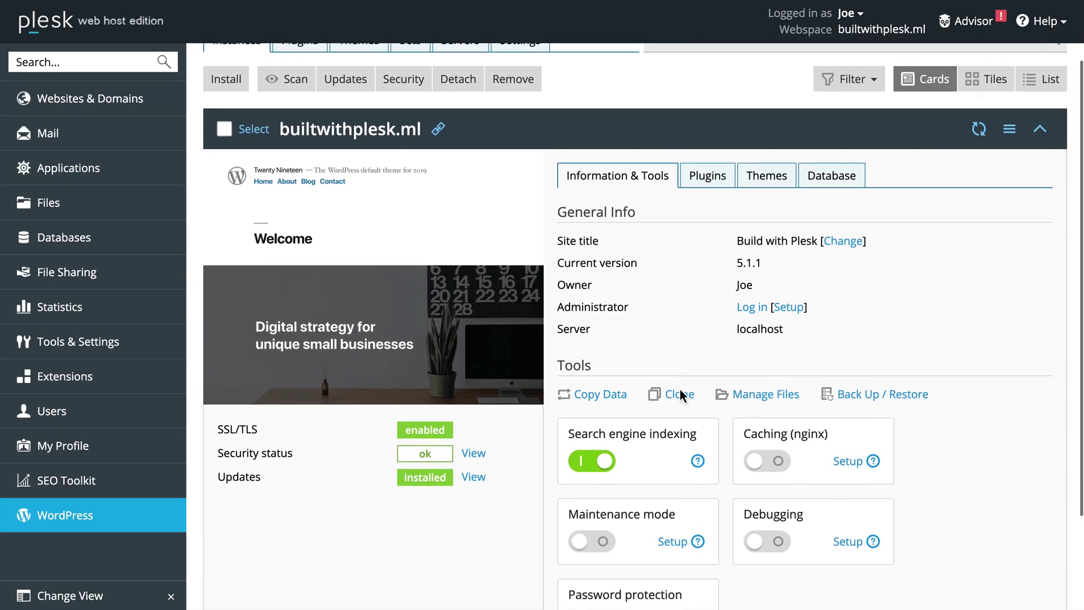
{"action": "scroll", "coordinate": [681, 388], "scroll_direction": "down", "scroll_amount": 1}
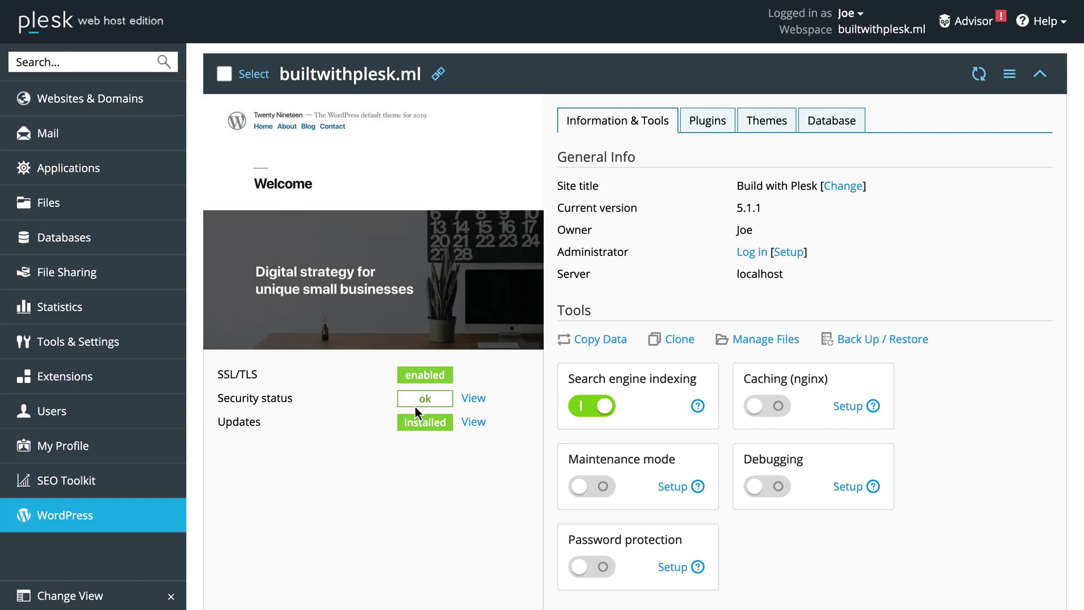
Step: Select and apply every measure listed in the site's Security Status dialog
{"action": "left_click", "coordinate": [474, 398]}
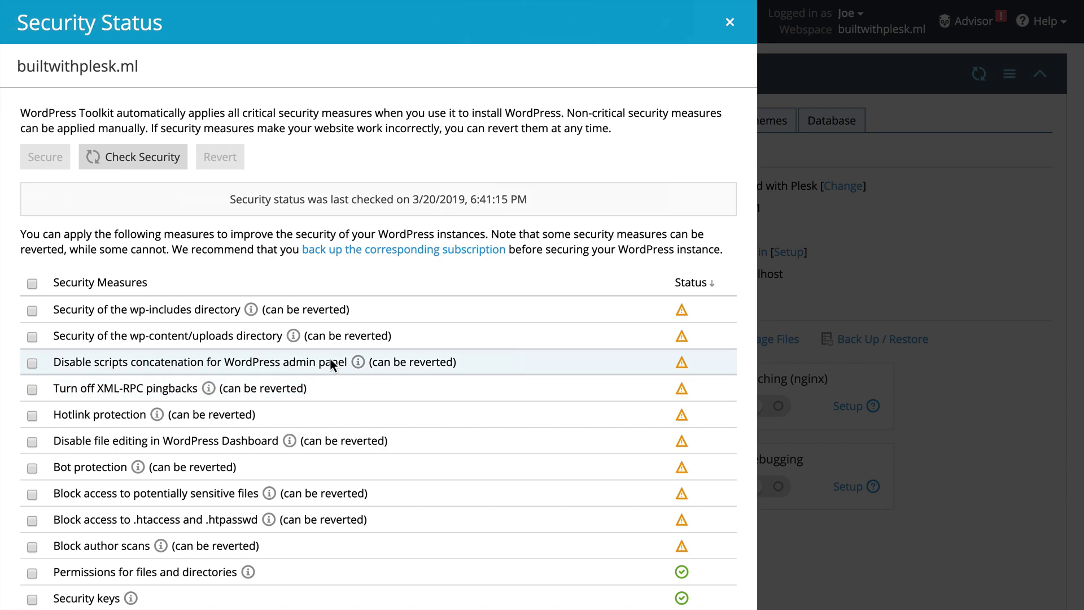
{"action": "scroll", "coordinate": [330, 360], "scroll_direction": "down", "scroll_amount": 3}
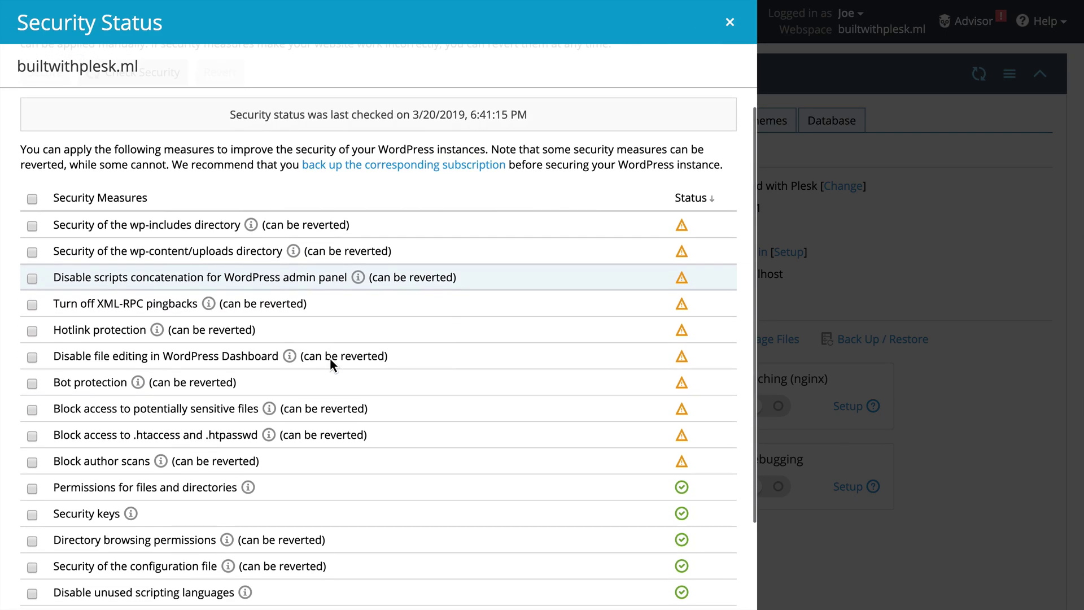
{"action": "scroll", "coordinate": [329, 357], "scroll_direction": "down", "scroll_amount": 1}
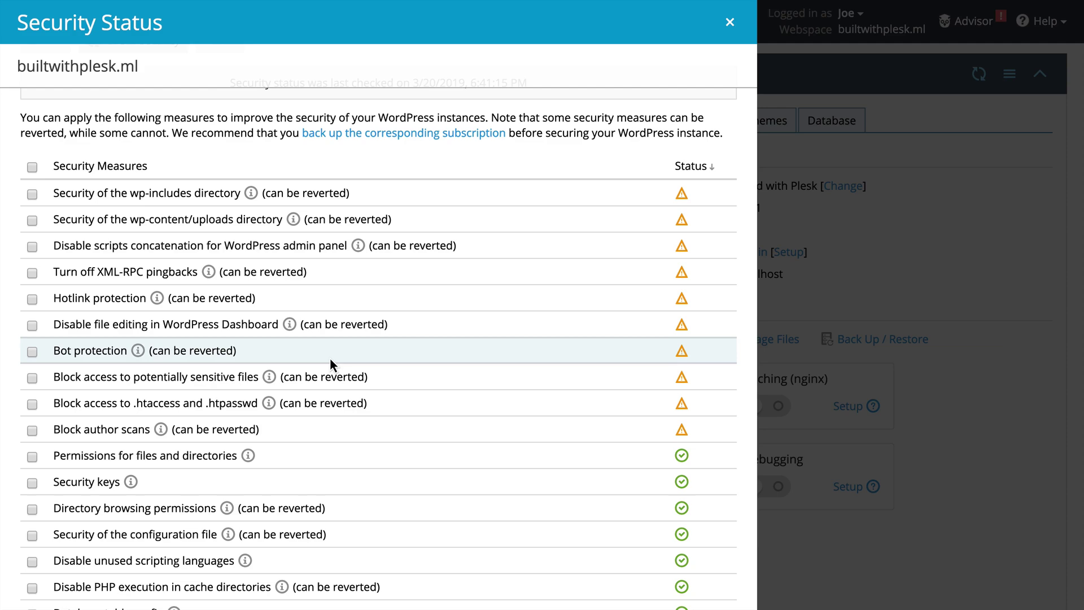
{"action": "scroll", "coordinate": [330, 358], "scroll_direction": "up", "scroll_amount": 1}
{"action": "scroll", "coordinate": [330, 357], "scroll_direction": "down", "scroll_amount": 1}
{"action": "scroll", "coordinate": [330, 357], "scroll_direction": "up", "scroll_amount": 1}
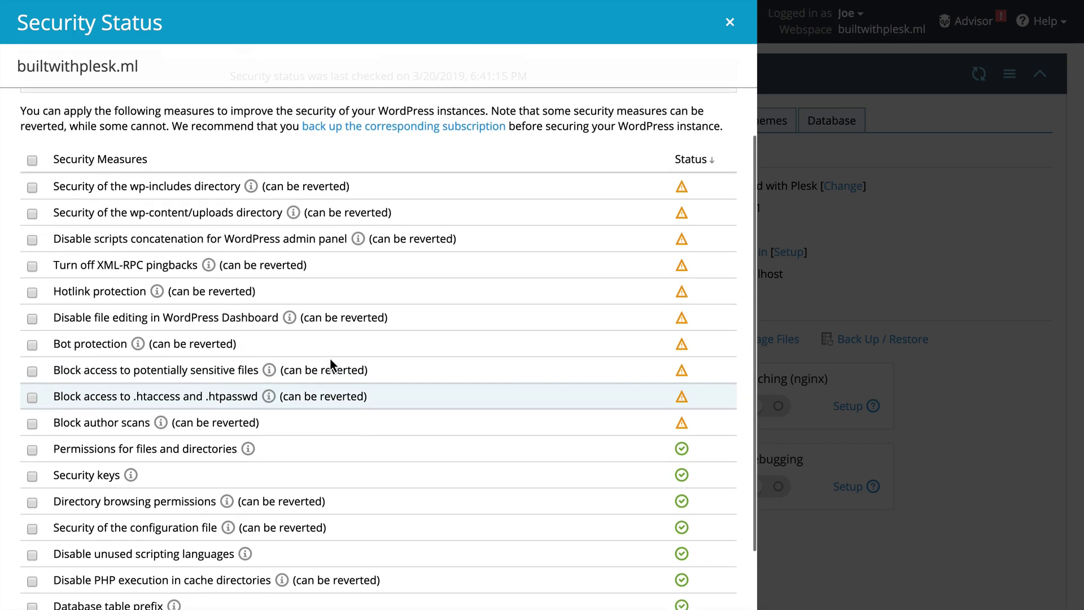
{"action": "scroll", "coordinate": [329, 356], "scroll_direction": "up", "scroll_amount": 3}
{"action": "scroll", "coordinate": [329, 356], "scroll_direction": "up", "scroll_amount": 1}
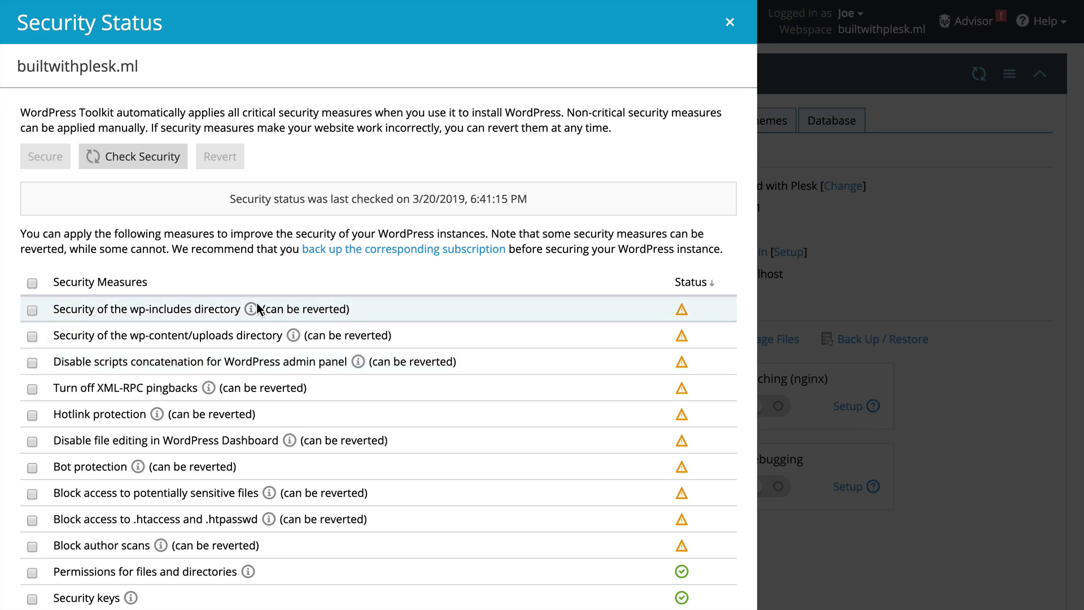
{"action": "left_click", "coordinate": [32, 284]}
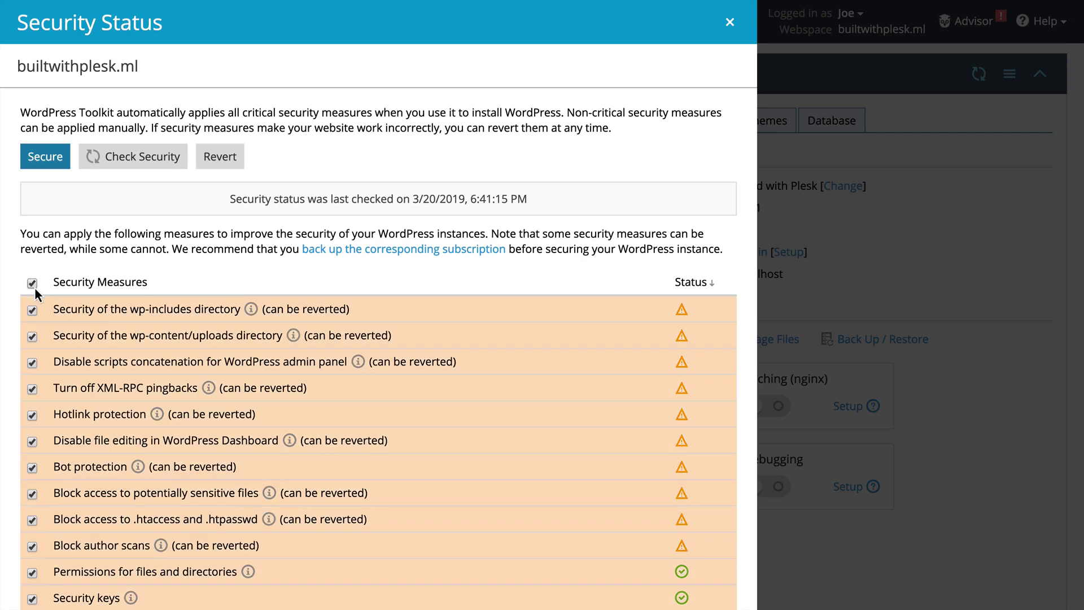
{"action": "left_click", "coordinate": [45, 156]}
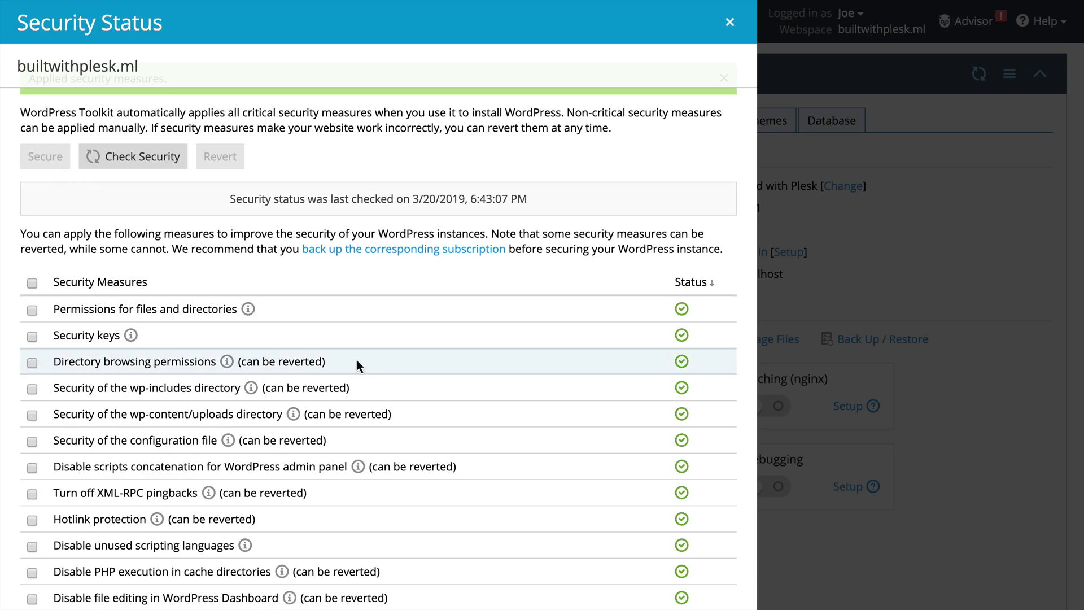
{"action": "scroll", "coordinate": [346, 324], "scroll_direction": "down", "scroll_amount": 1}
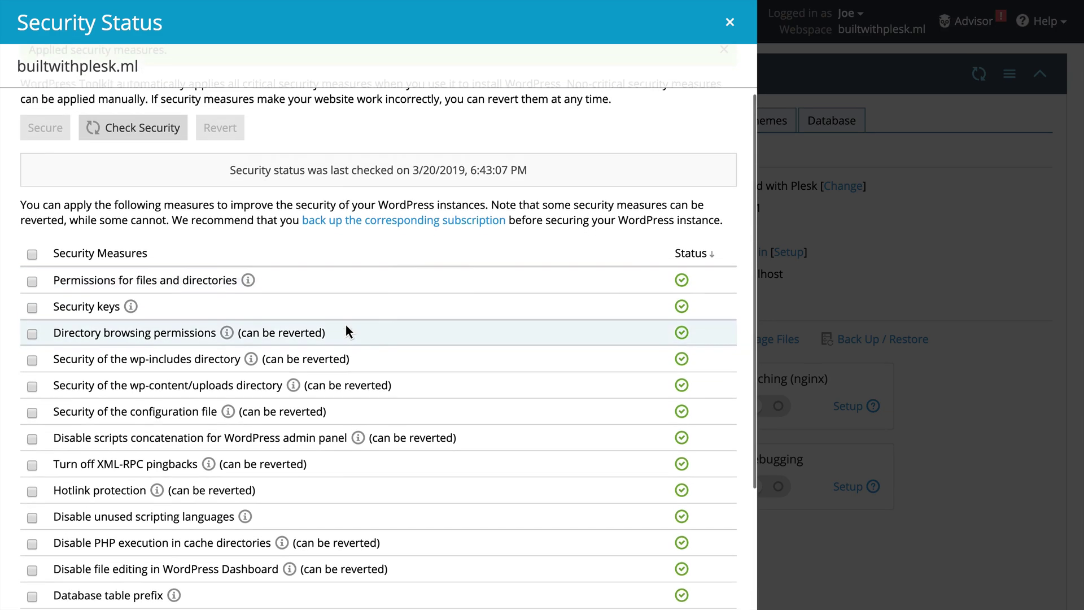
{"action": "scroll", "coordinate": [347, 329], "scroll_direction": "up", "scroll_amount": 1}
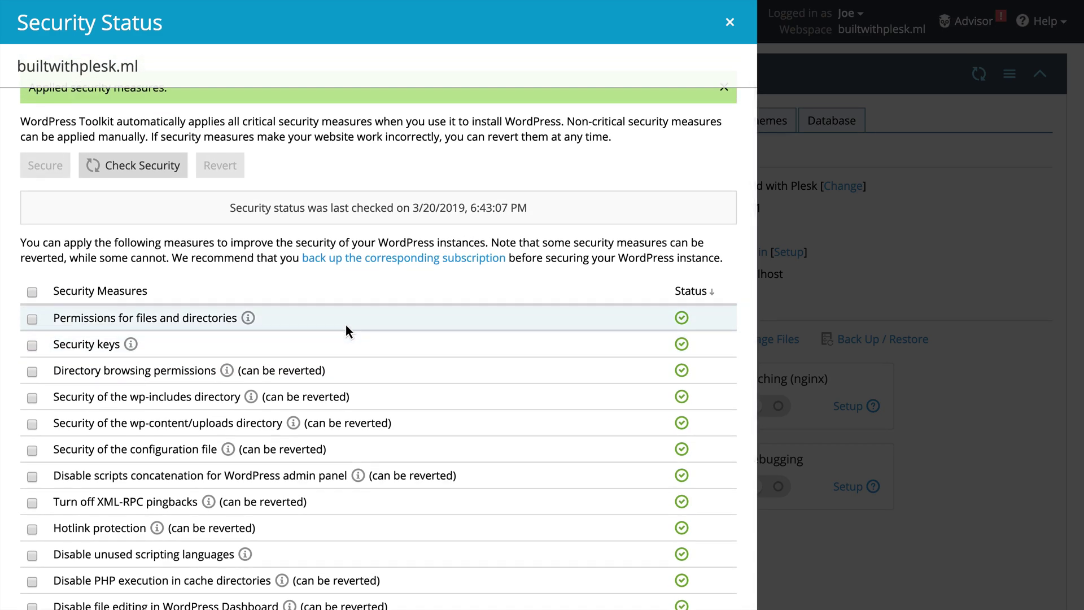
{"action": "scroll", "coordinate": [345, 324], "scroll_direction": "down", "scroll_amount": 5}
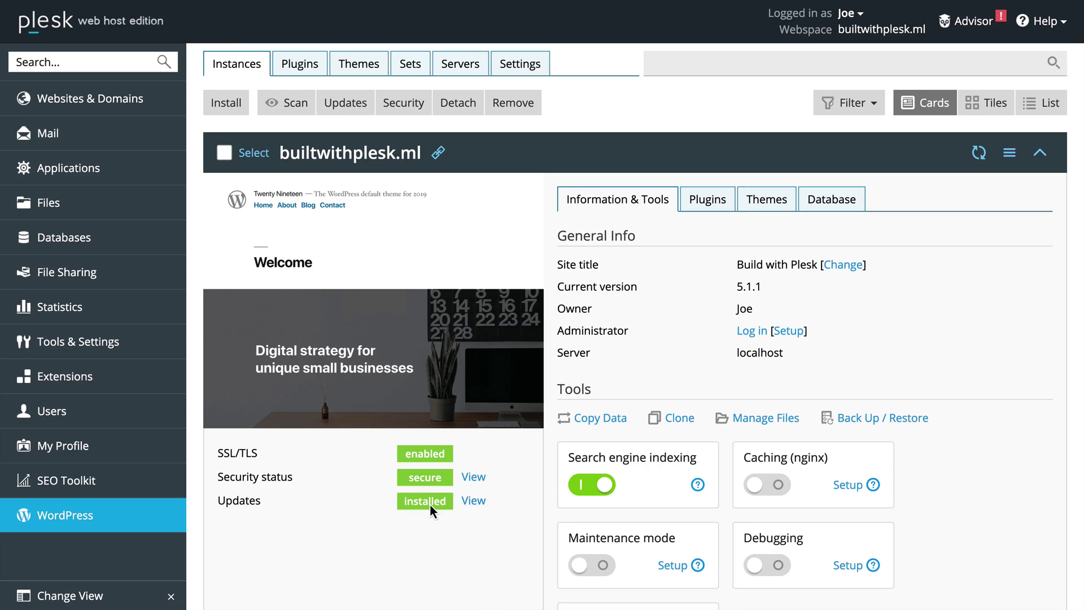
{"action": "left_click", "coordinate": [473, 501]}
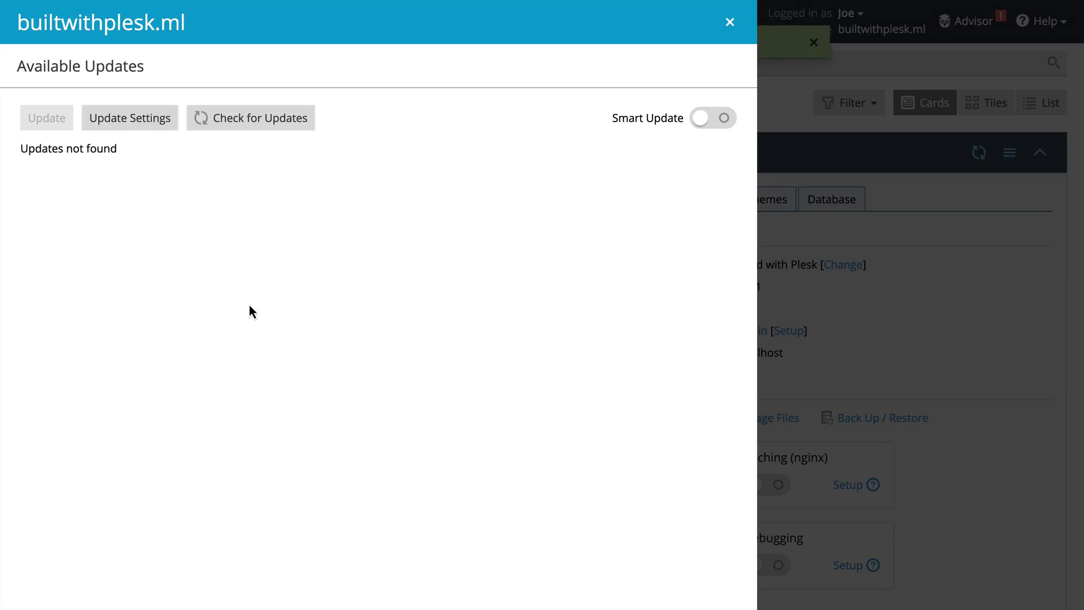
{"action": "left_click", "coordinate": [726, 15]}
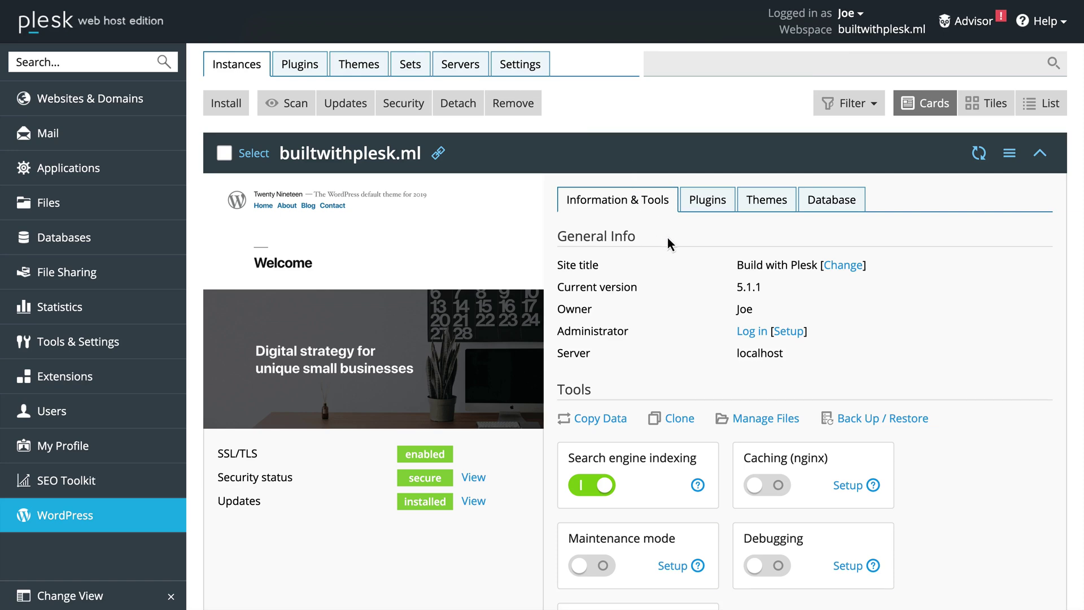
{"action": "scroll", "coordinate": [667, 236], "scroll_direction": "down", "scroll_amount": 3}
{"action": "scroll", "coordinate": [666, 235], "scroll_direction": "down", "scroll_amount": 1}
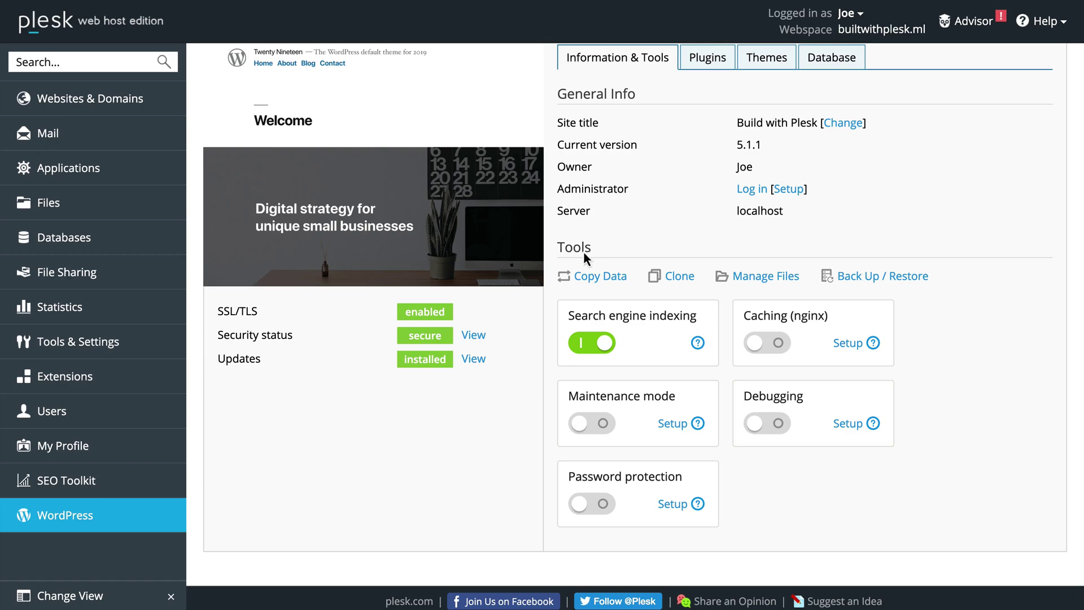
Step: Clone the site to staging.builtwithplesk.ml, keeping the default database name
{"action": "left_click", "coordinate": [680, 276]}
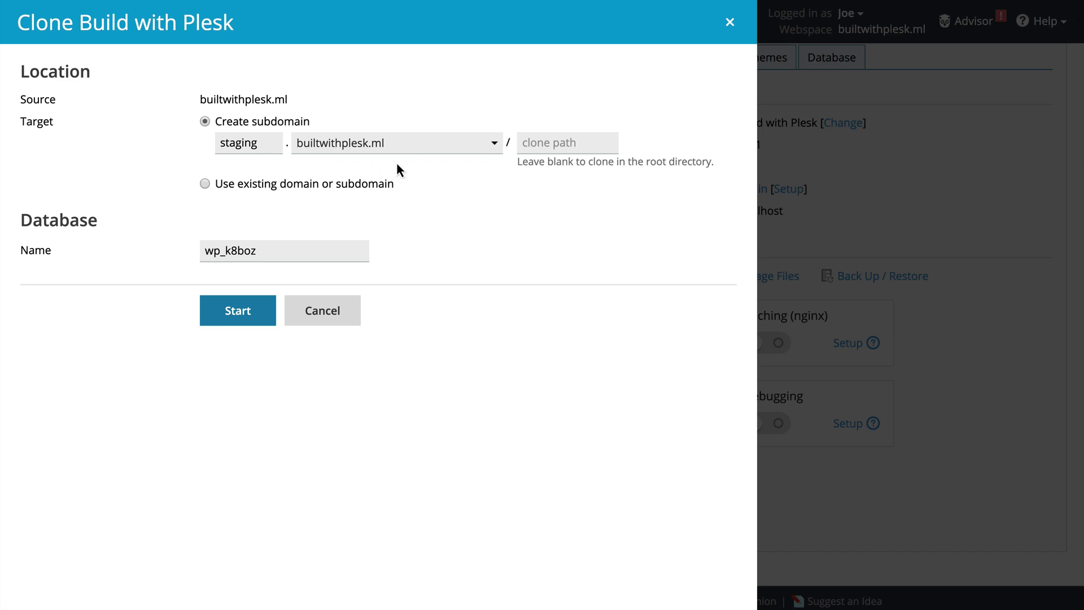
{"action": "left_click", "coordinate": [237, 324]}
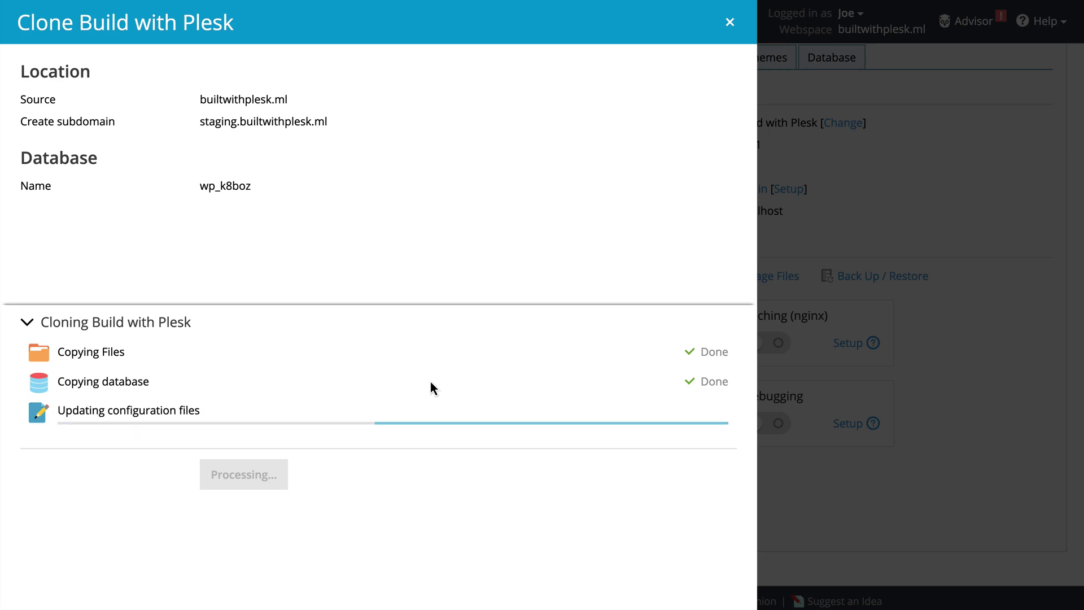
{"action": "left_click", "coordinate": [251, 414]}
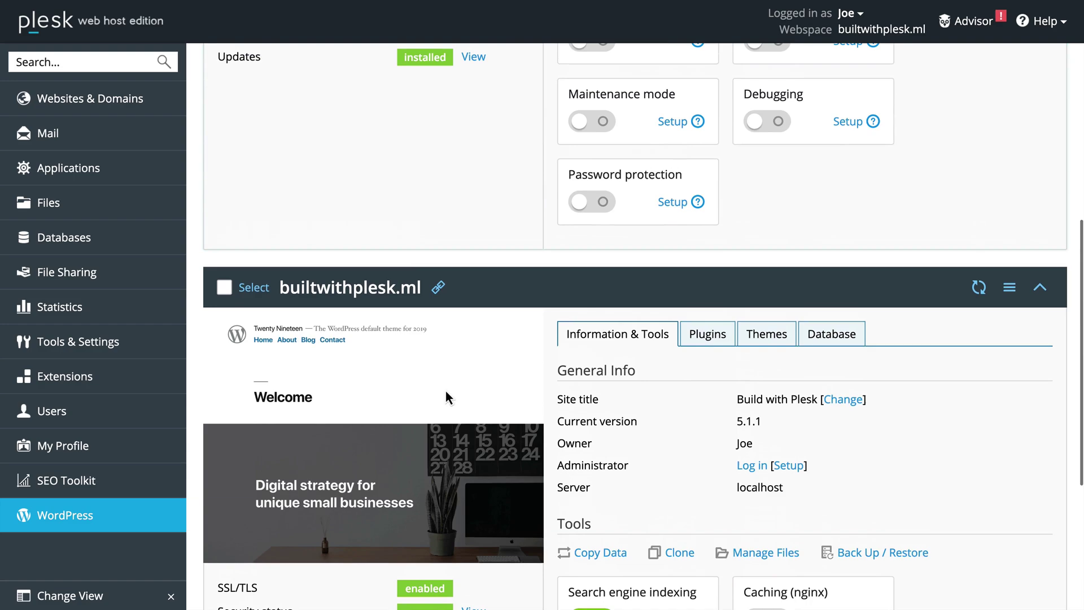
{"action": "scroll", "coordinate": [445, 391], "scroll_direction": "up", "scroll_amount": 10}
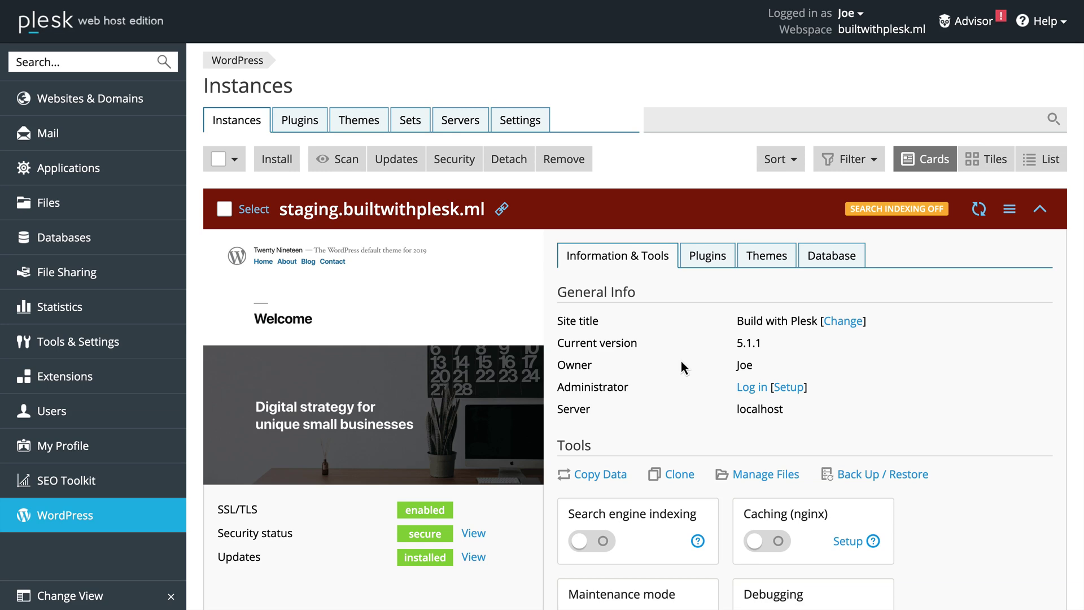
{"action": "scroll", "coordinate": [636, 550], "scroll_direction": "down", "scroll_amount": 3}
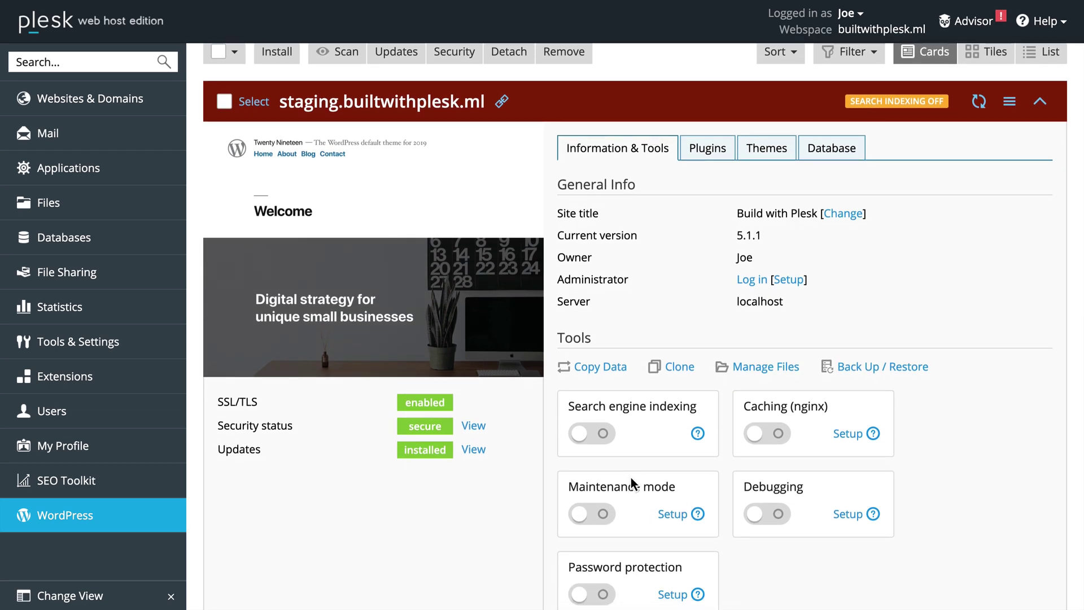
{"action": "scroll", "coordinate": [631, 477], "scroll_direction": "up", "scroll_amount": 3}
{"action": "scroll", "coordinate": [631, 476], "scroll_direction": "up", "scroll_amount": 1}
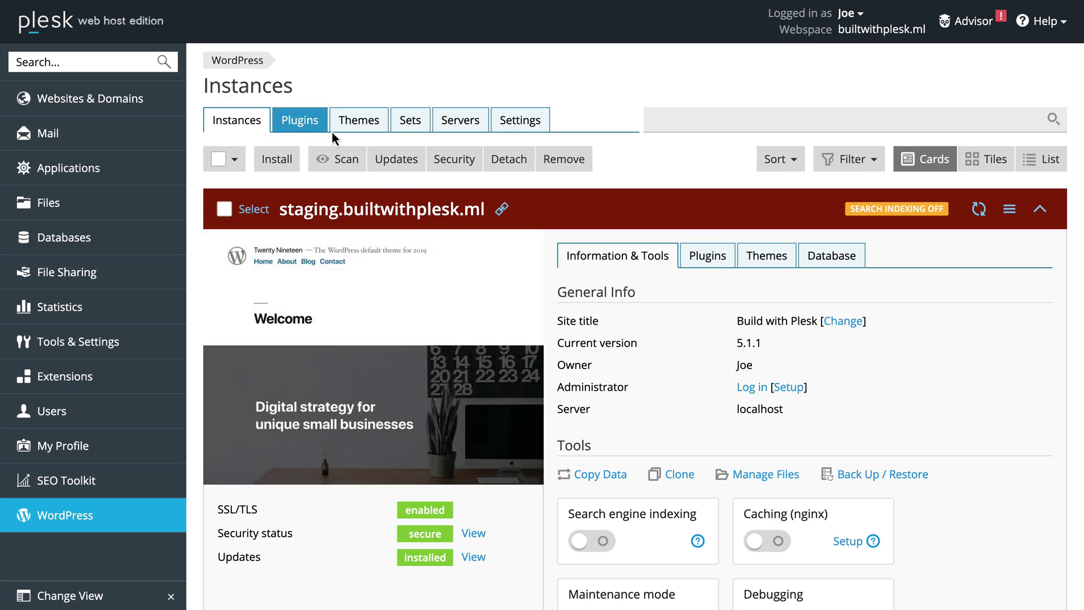
Step: Install the Astra theme on both WordPress instances from the Themes tab
{"action": "left_click", "coordinate": [304, 128]}
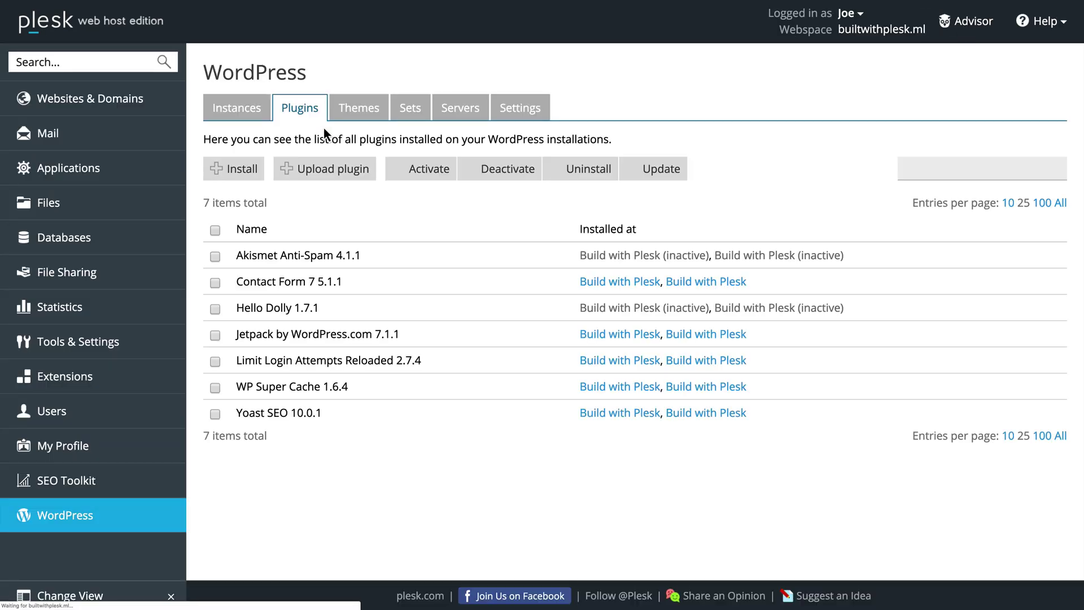
{"action": "left_click", "coordinate": [366, 119]}
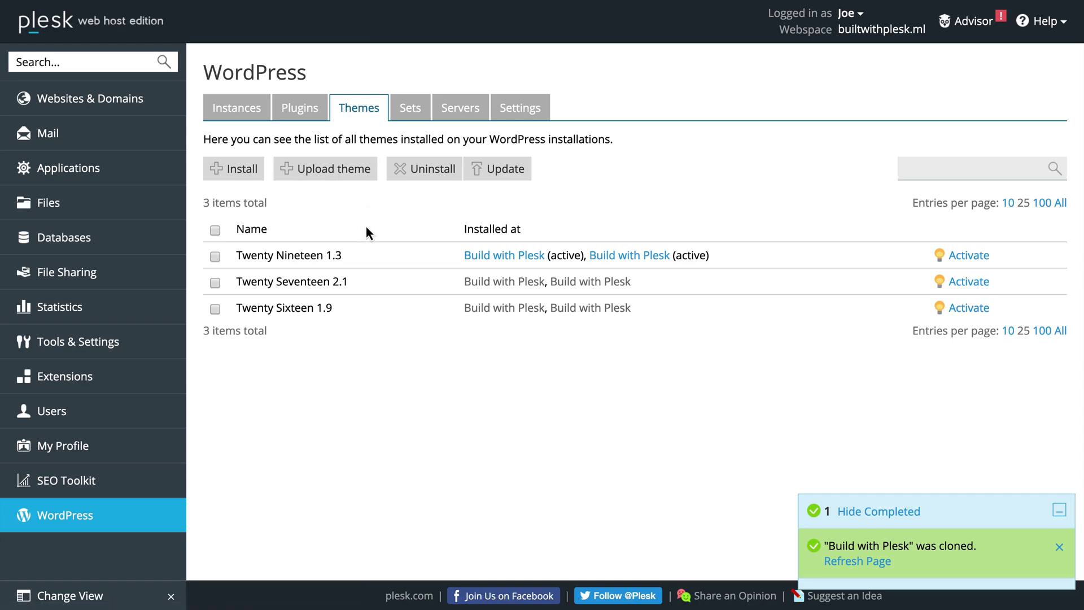
{"action": "left_click", "coordinate": [238, 173]}
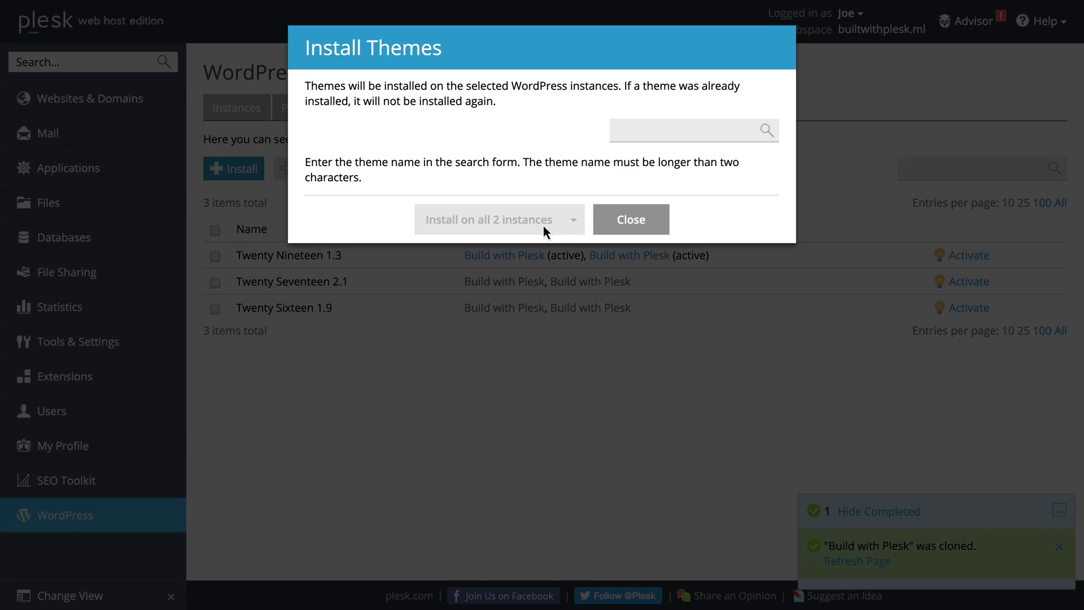
{"action": "left_click", "coordinate": [638, 134]}
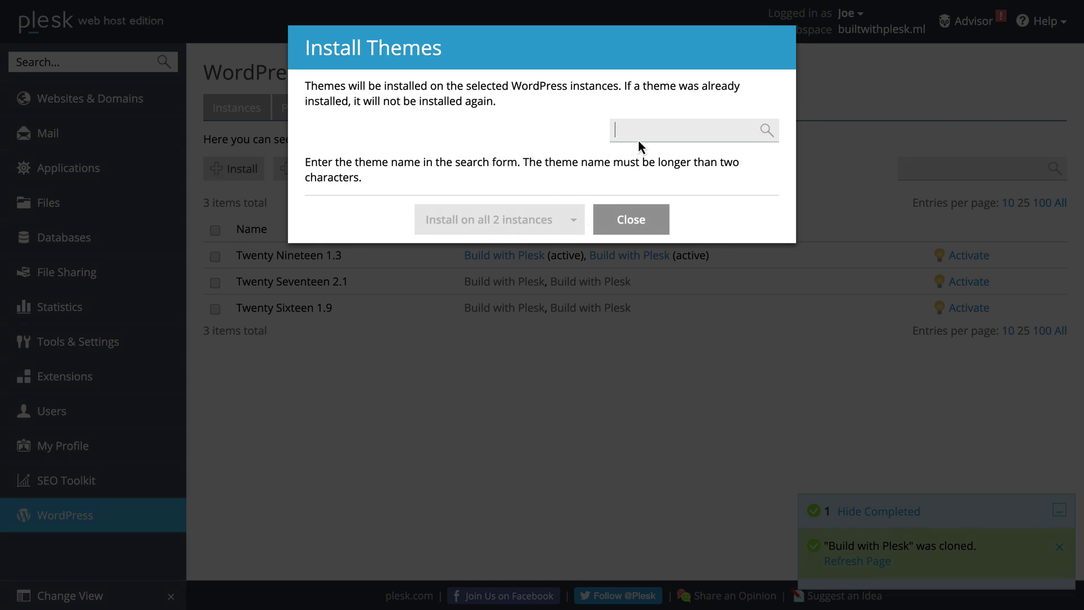
{"action": "type", "text": "astra"}
{"action": "left_click", "coordinate": [317, 194]}
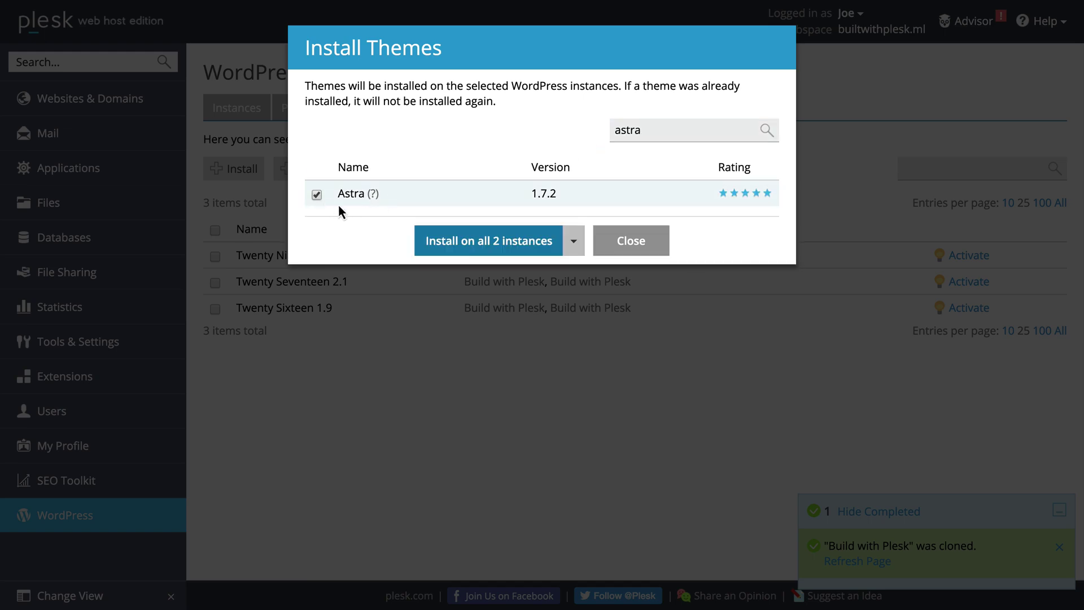
{"action": "left_click", "coordinate": [483, 241]}
{"action": "left_click", "coordinate": [407, 111]}
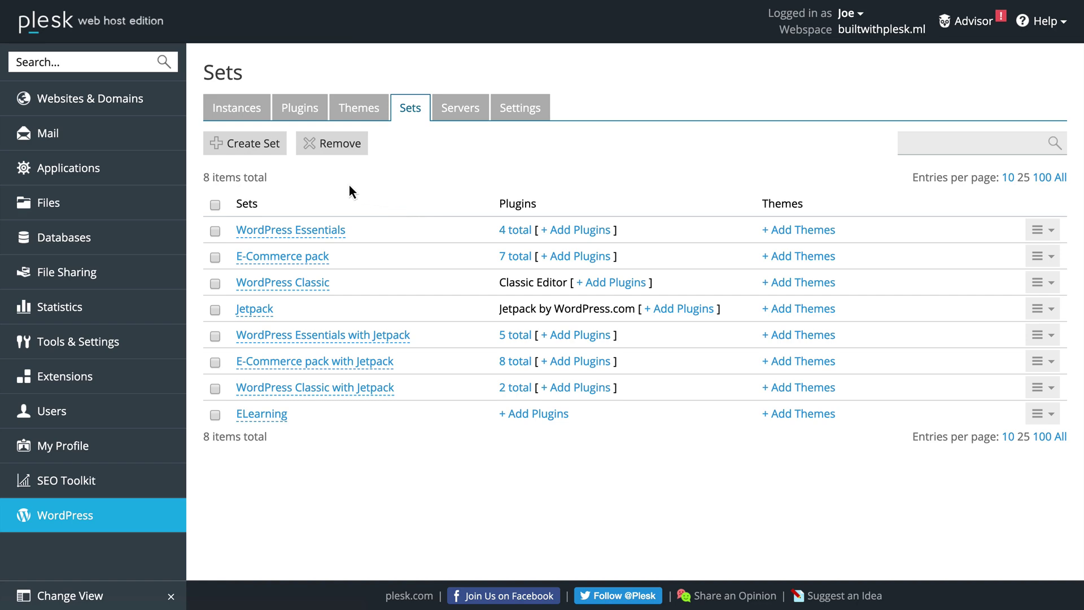
Step: Create an empty WordPress set named 'Podcasting' and check its empty plugin list
{"action": "left_click", "coordinate": [239, 146]}
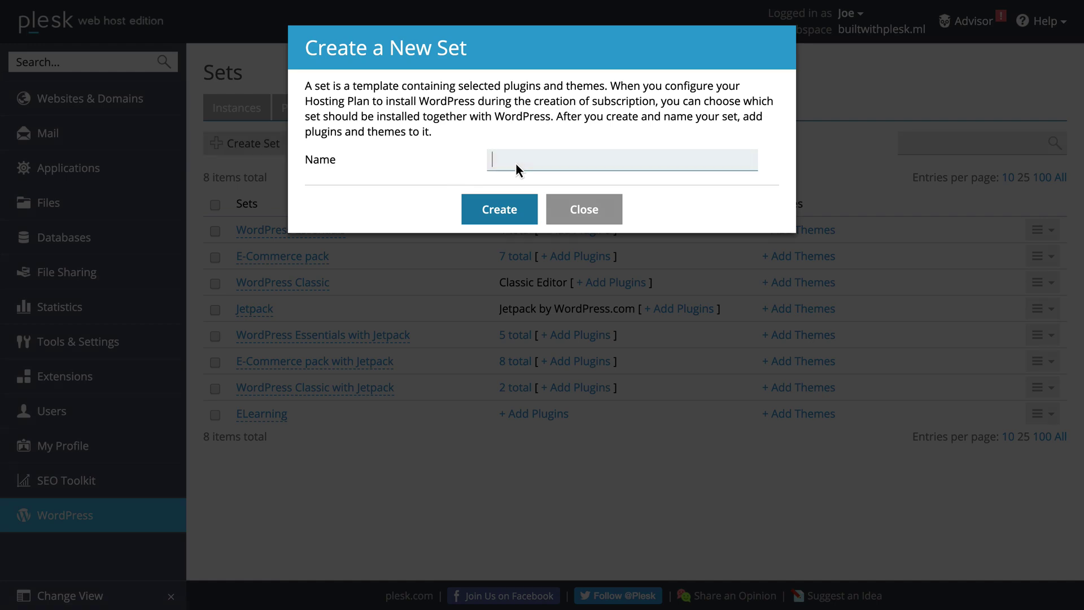
{"action": "type", "text": "Podcasting"}
{"action": "left_click", "coordinate": [511, 209]}
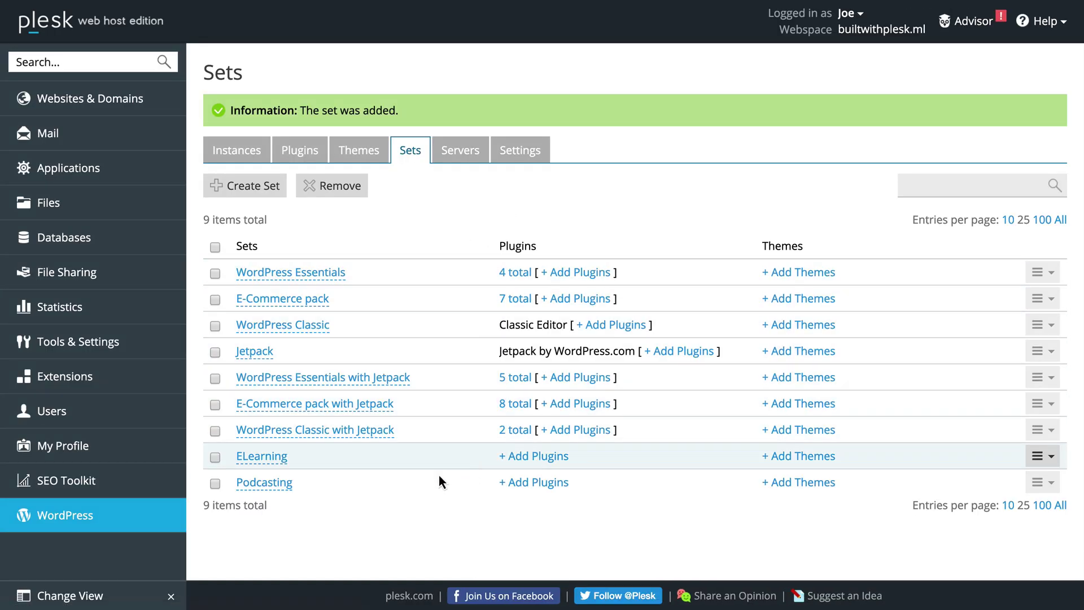
{"action": "left_click", "coordinate": [534, 482]}
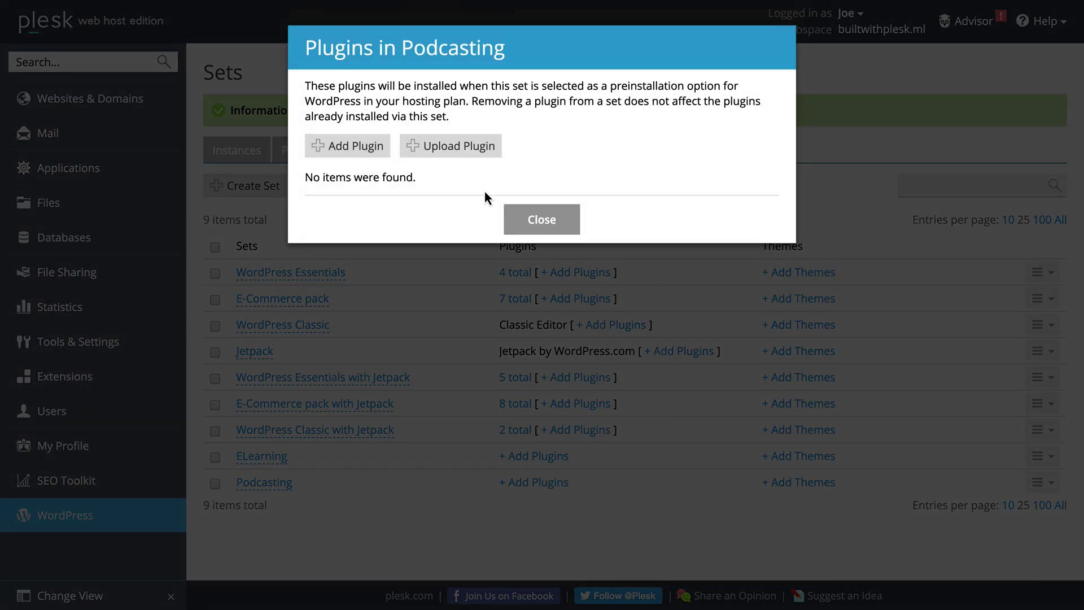
{"action": "left_click", "coordinate": [555, 219]}
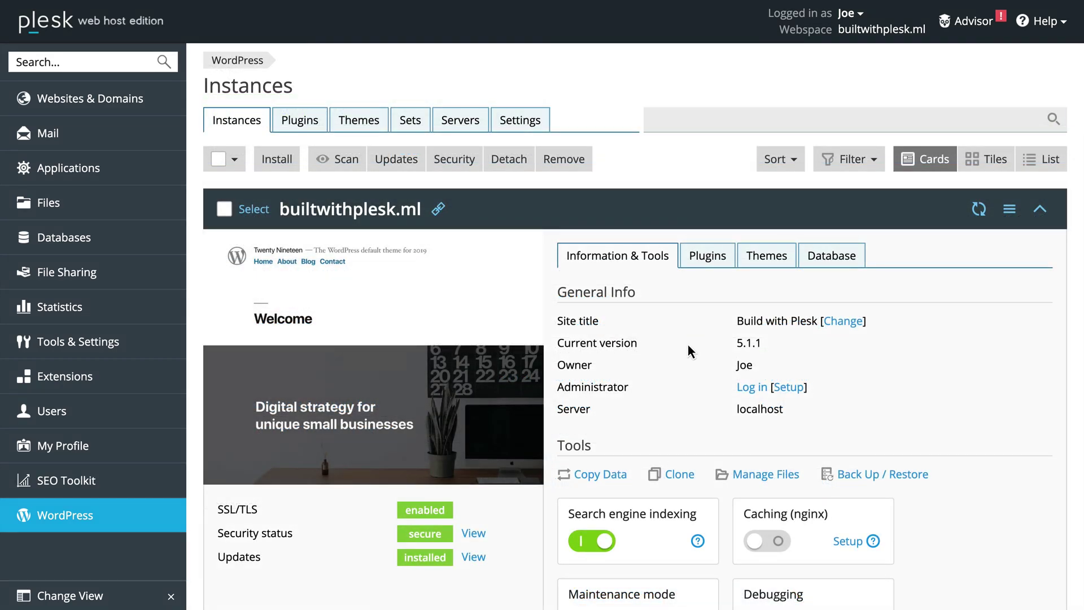
{"action": "scroll", "coordinate": [688, 350], "scroll_direction": "down", "scroll_amount": 1}
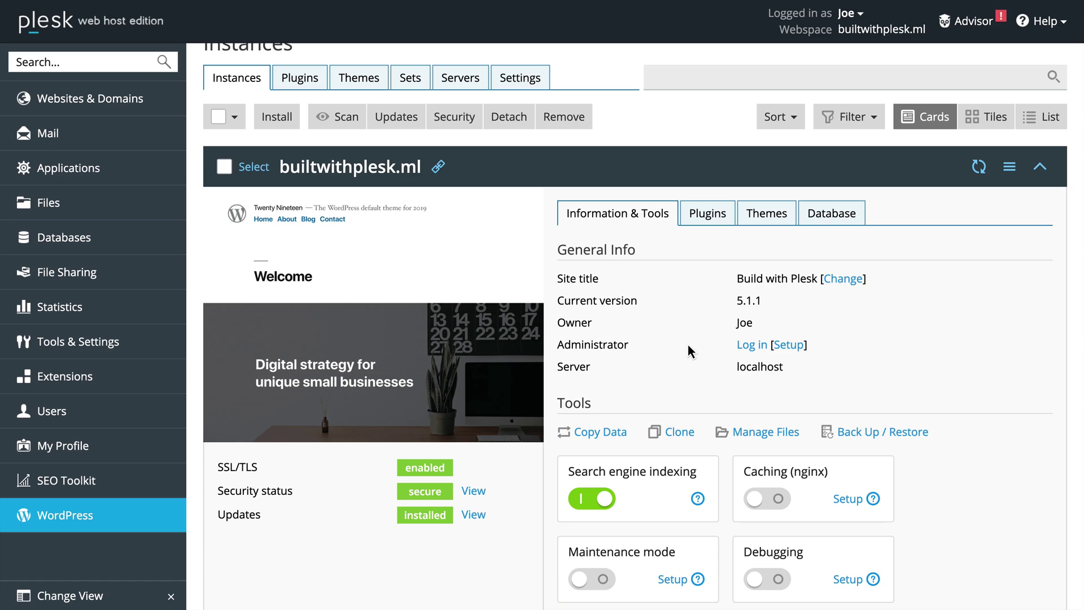
{"action": "scroll", "coordinate": [689, 350], "scroll_direction": "down", "scroll_amount": 1}
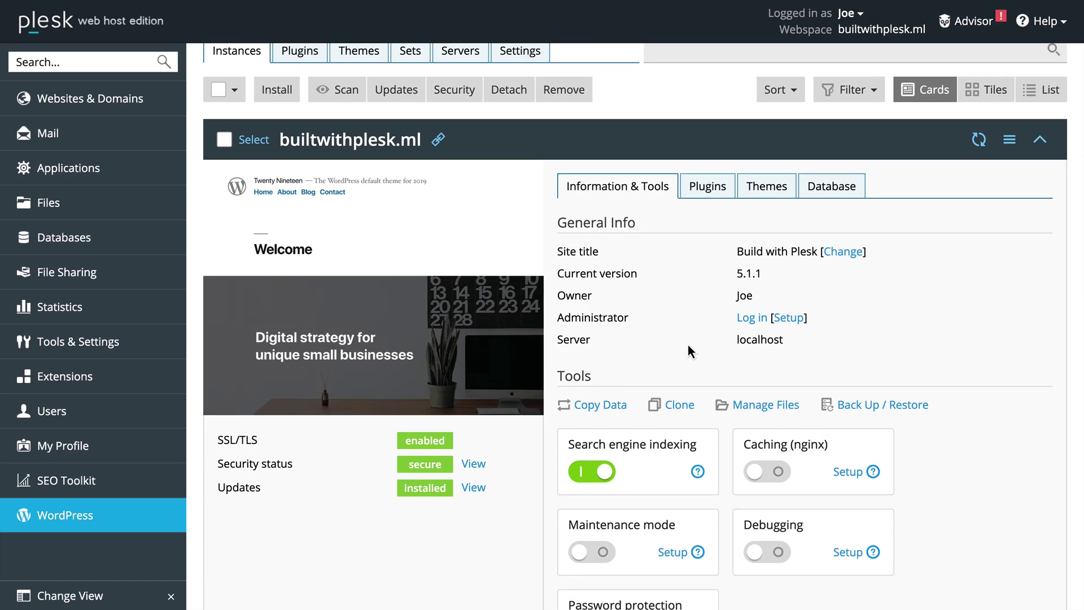
{"action": "scroll", "coordinate": [689, 350], "scroll_direction": "down", "scroll_amount": 1}
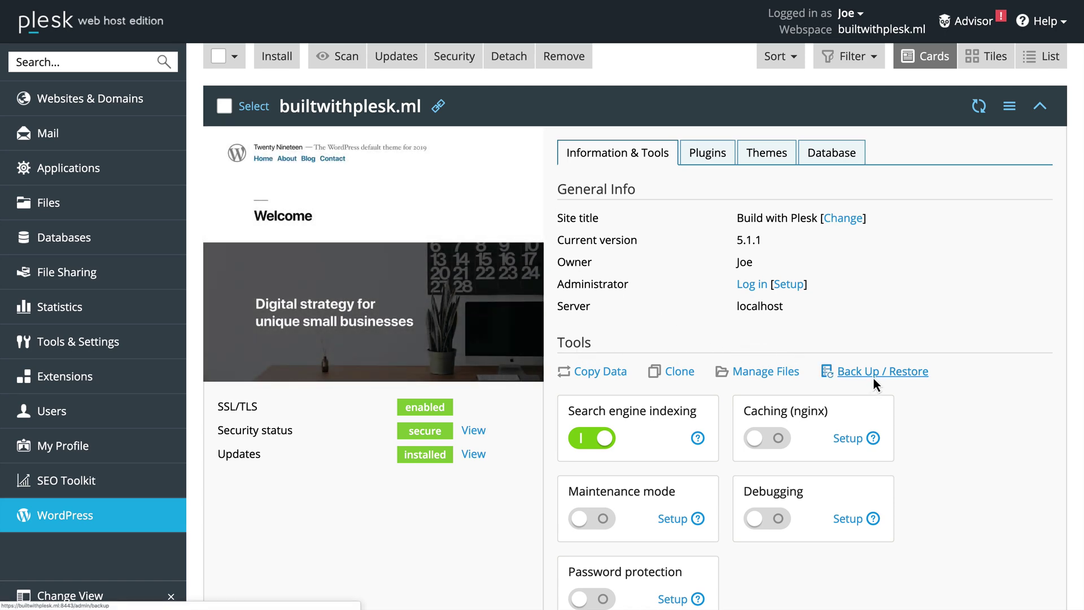
Step: Start a server backup of builtwithplesk.ml covering all configuration and content
{"action": "left_click", "coordinate": [875, 374]}
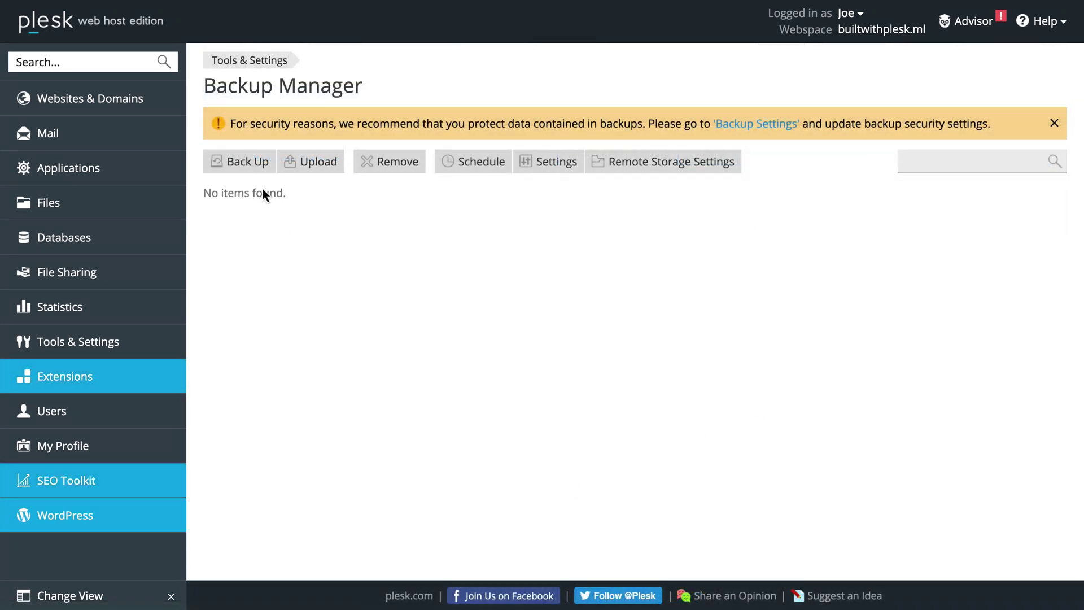
{"action": "left_click", "coordinate": [246, 164]}
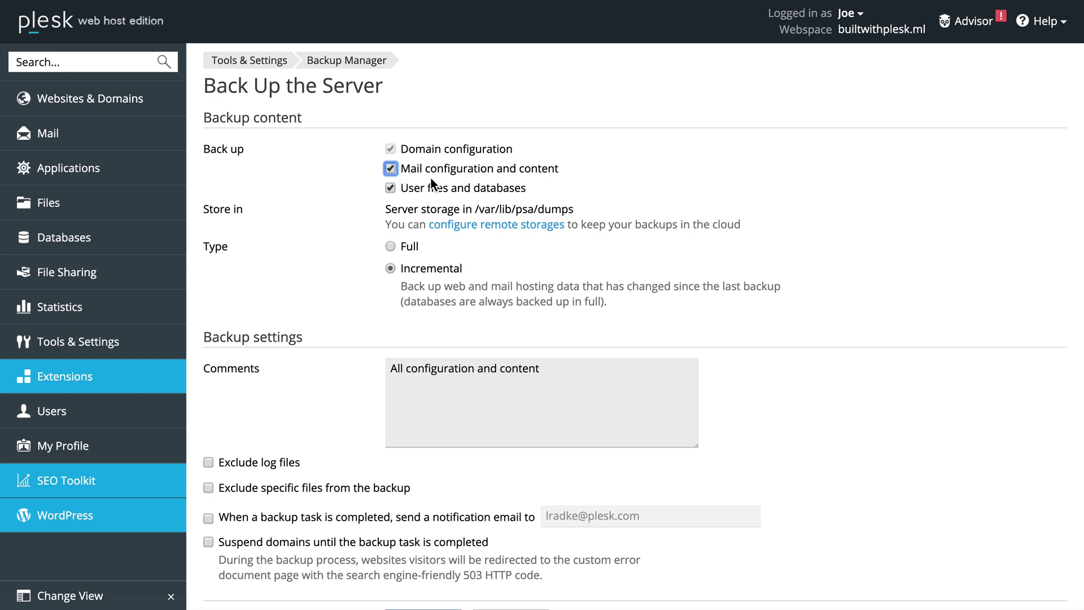
{"action": "scroll", "coordinate": [348, 202], "scroll_direction": "down", "scroll_amount": 2}
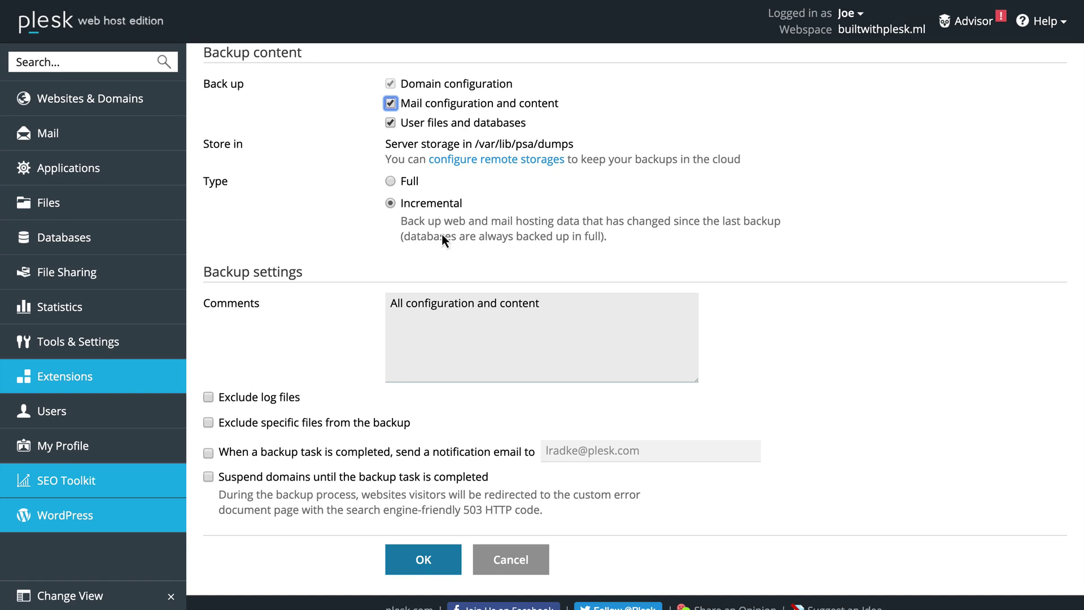
{"action": "left_click", "coordinate": [391, 181]}
{"action": "scroll", "coordinate": [416, 231], "scroll_direction": "down", "scroll_amount": 1}
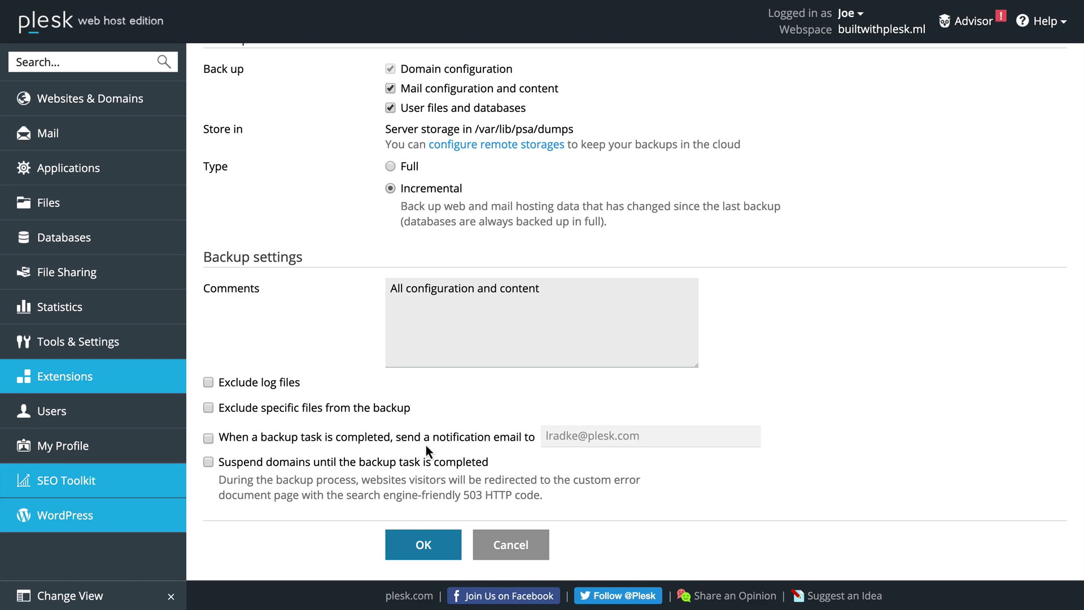
{"action": "left_click", "coordinate": [437, 548]}
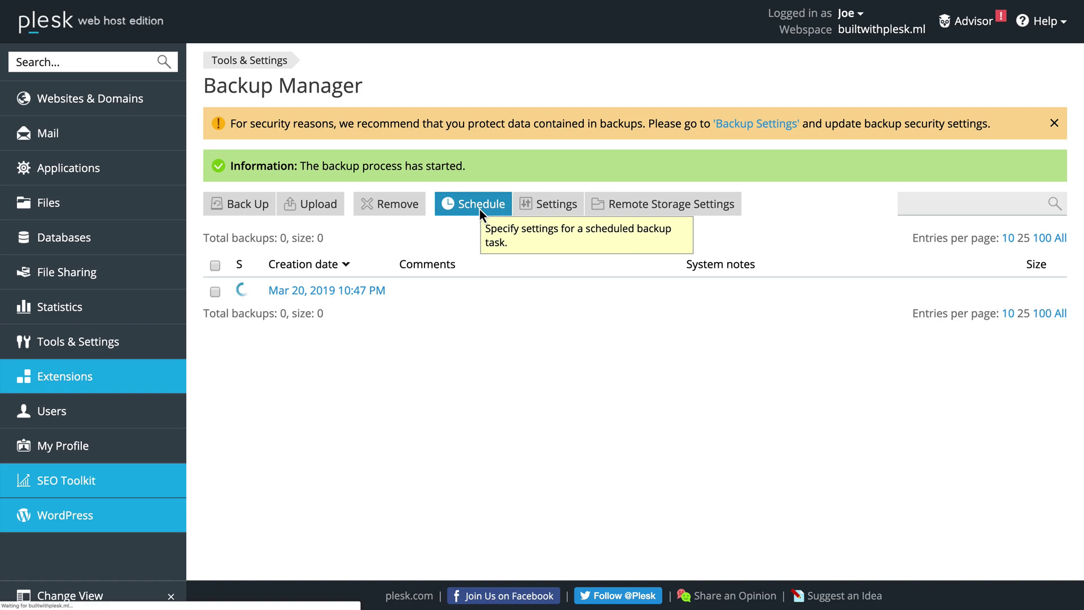
Step: Activate a daily scheduled backup task running at 22:45
{"action": "left_click", "coordinate": [479, 209]}
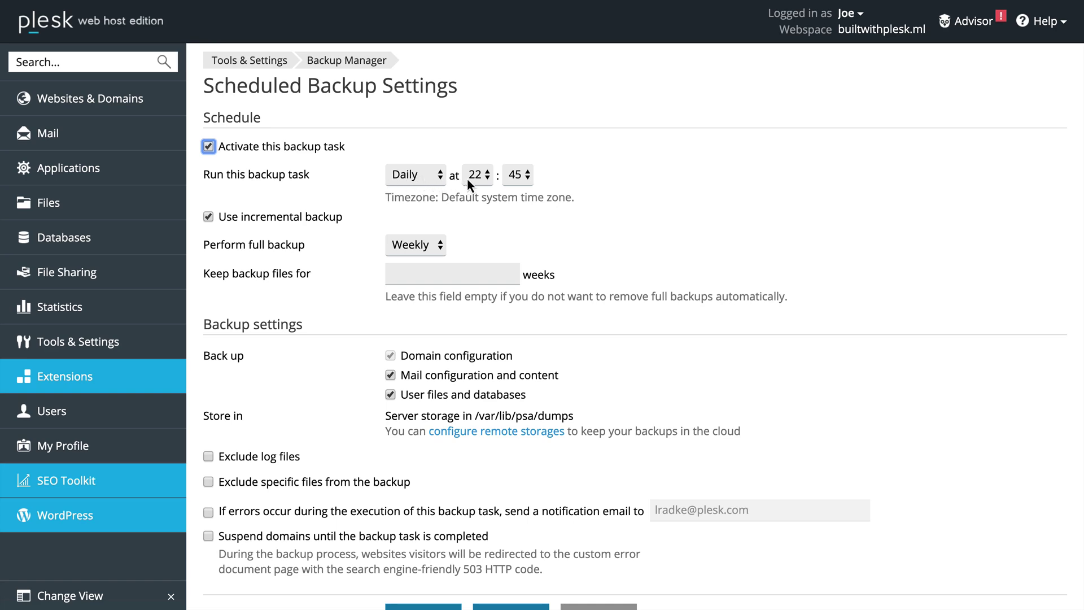
{"action": "left_click", "coordinate": [482, 180]}
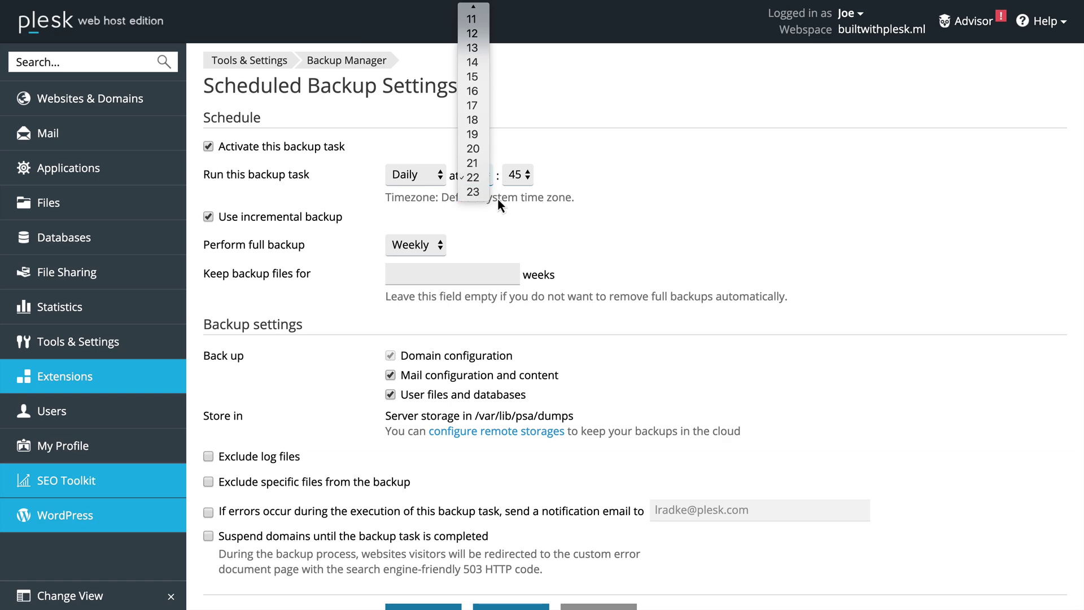
{"action": "left_click", "coordinate": [497, 197]}
{"action": "left_click_drag", "start_coordinate": [442, 199], "coordinate": [550, 200]}
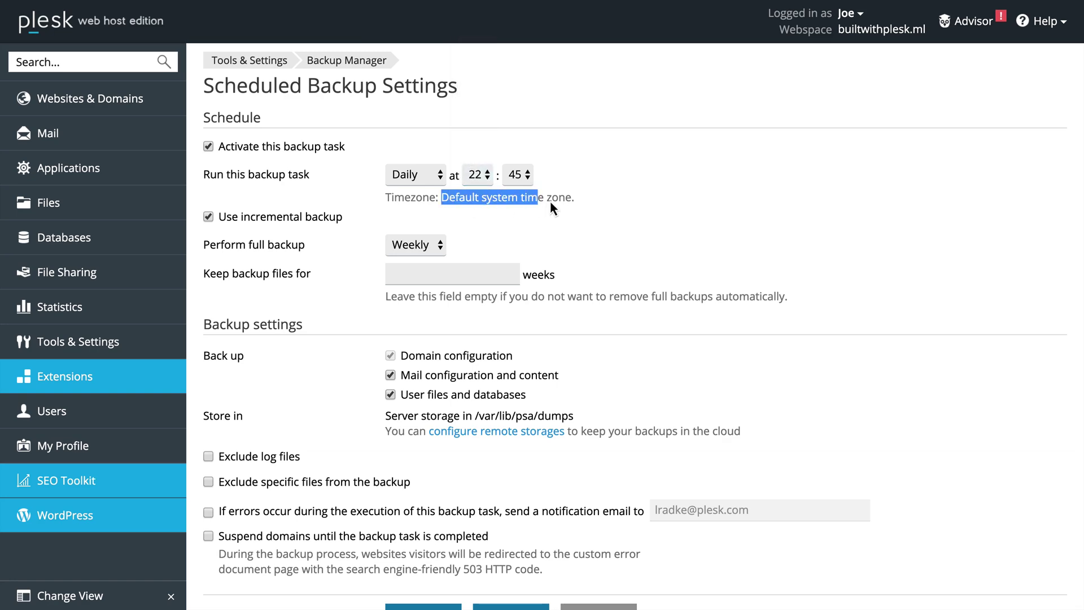
{"action": "left_click", "coordinate": [485, 220]}
{"action": "scroll", "coordinate": [485, 220], "scroll_direction": "down", "scroll_amount": 1}
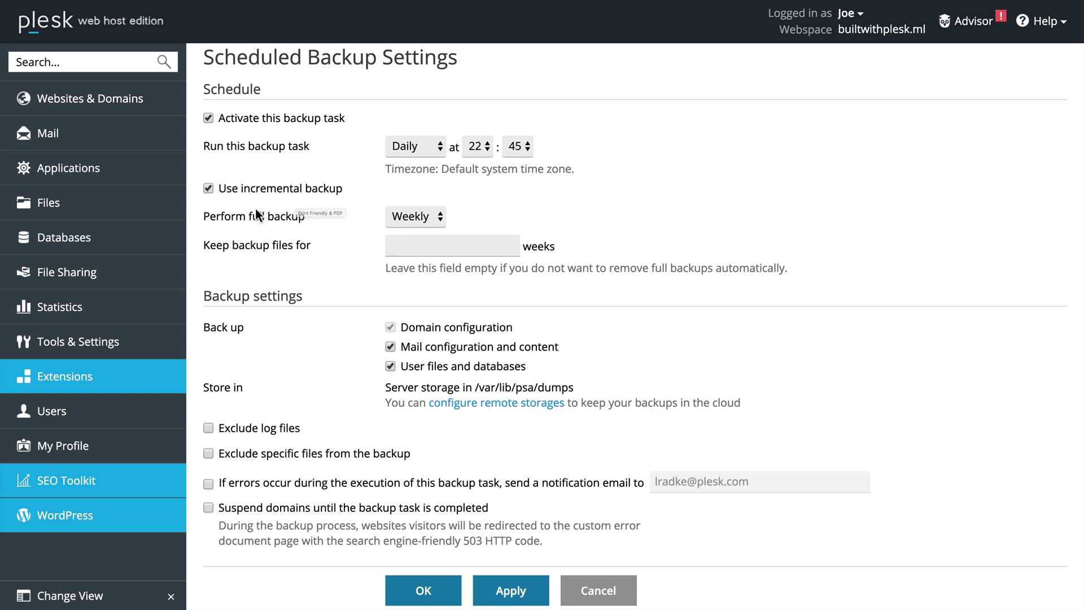
{"action": "scroll", "coordinate": [321, 199], "scroll_direction": "down", "scroll_amount": 1}
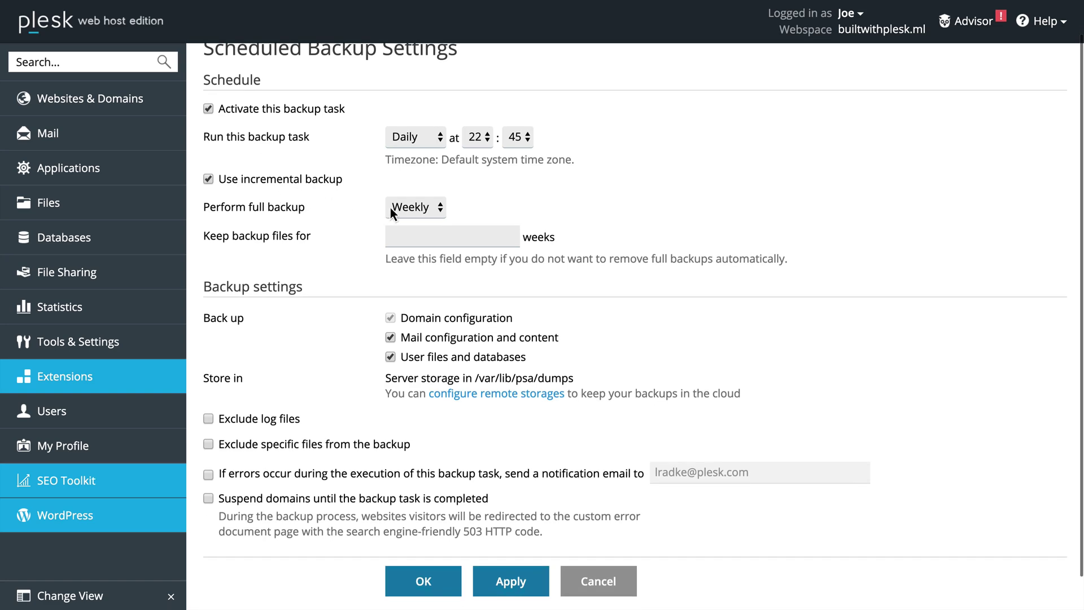
{"action": "scroll", "coordinate": [362, 208], "scroll_direction": "down", "scroll_amount": 1}
{"action": "scroll", "coordinate": [358, 209], "scroll_direction": "down", "scroll_amount": 1}
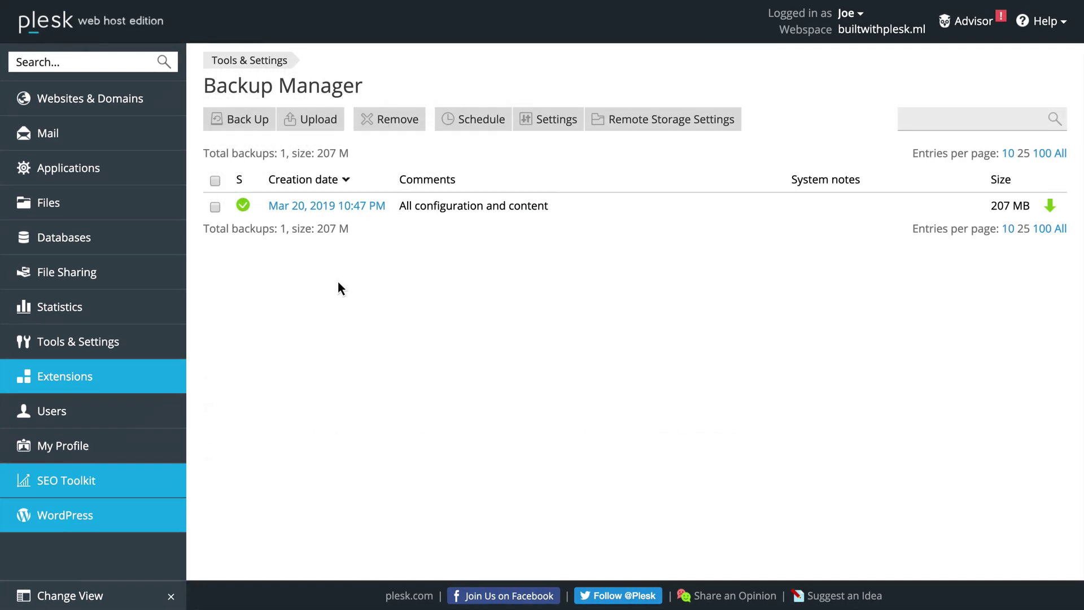
Step: Open the restore details for the Mar 20, 2019 10:47 PM backup
{"action": "left_click", "coordinate": [304, 208]}
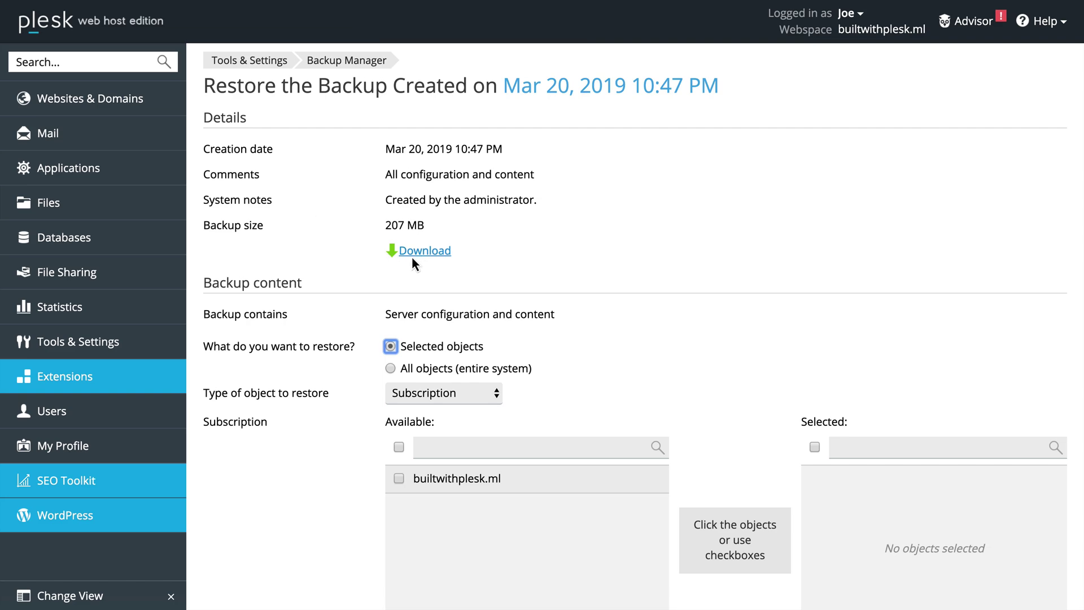
{"action": "scroll", "coordinate": [379, 258], "scroll_direction": "down", "scroll_amount": 7}
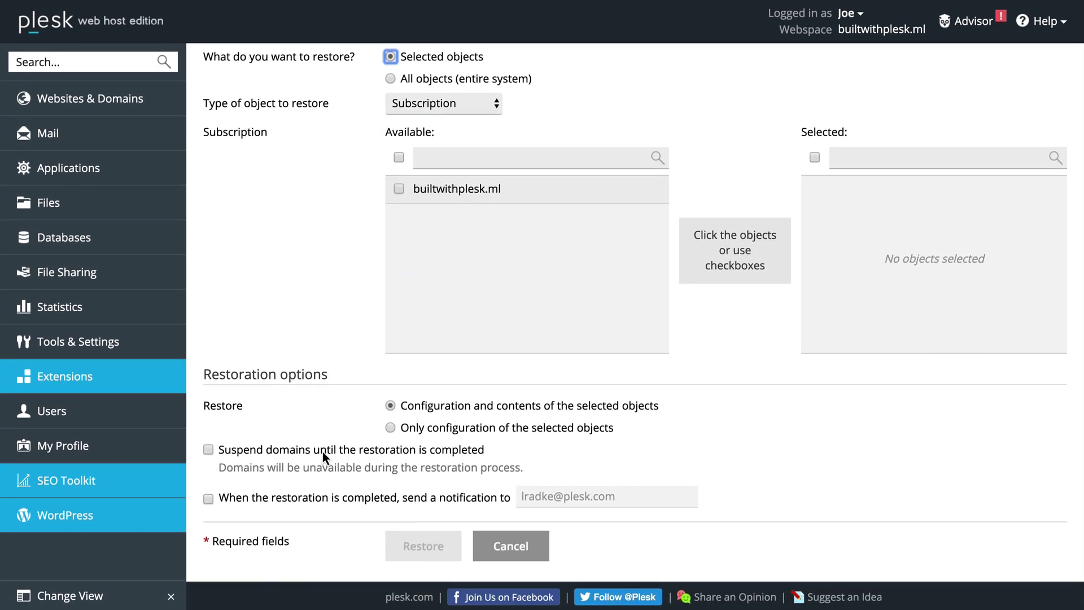
{"action": "scroll", "coordinate": [323, 452], "scroll_direction": "up", "scroll_amount": 3}
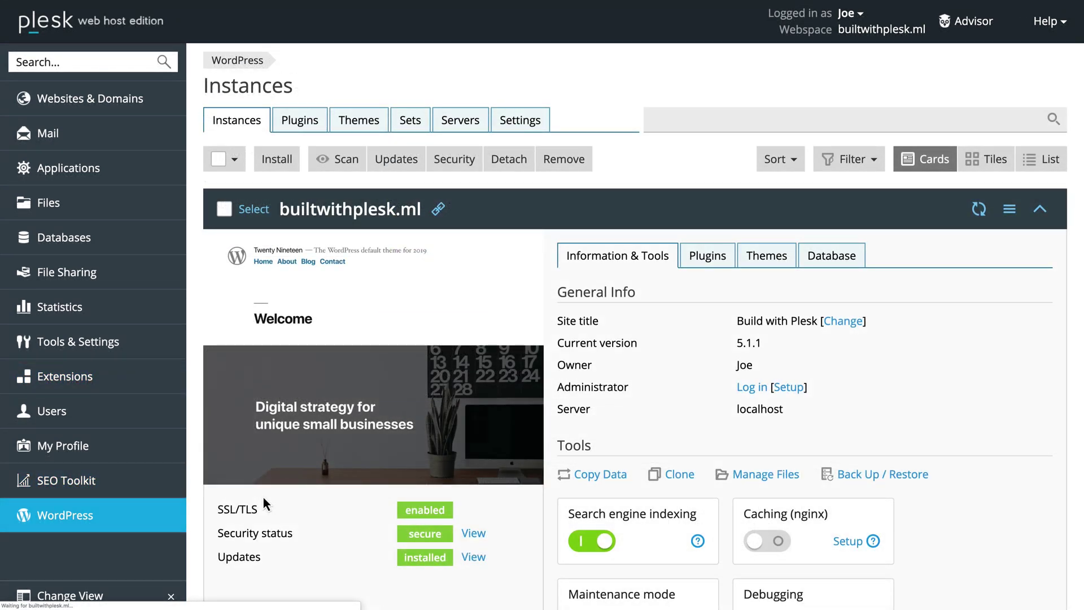